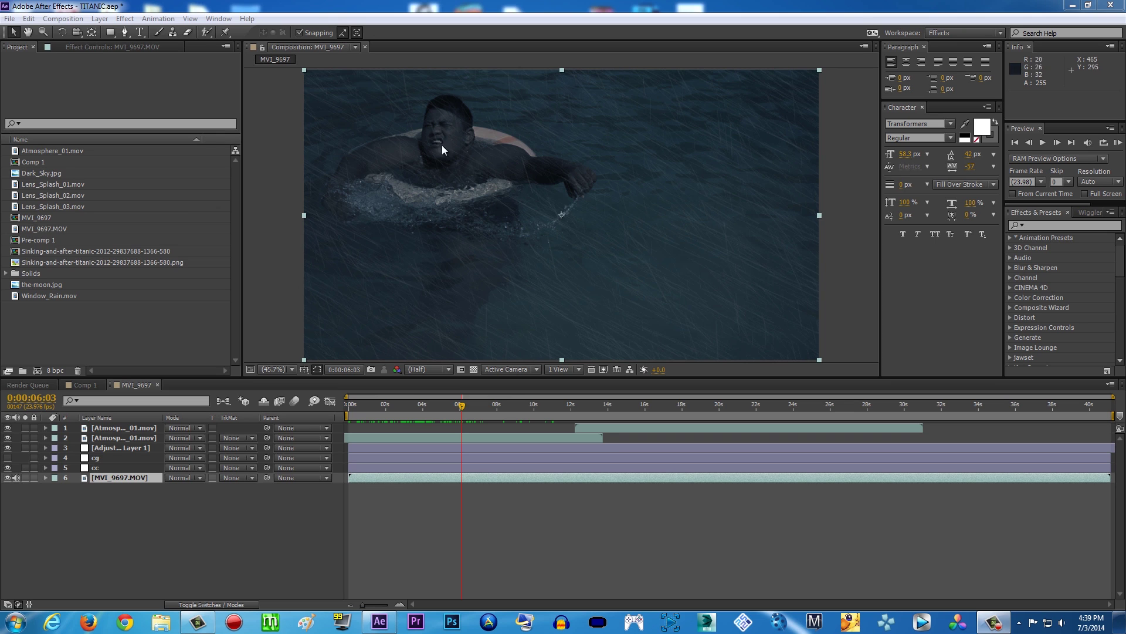
- Compare the footage in MVI_9697 with and without the cc layer and the adjustment layer above it at different times
drag(462, 405, 438, 405)
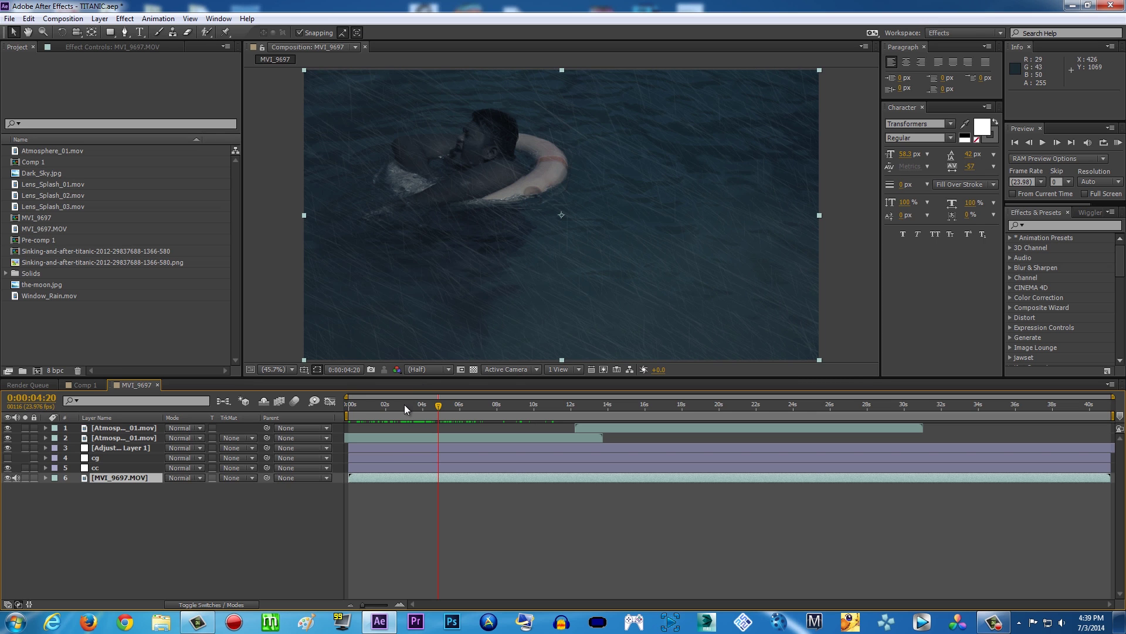
drag(403, 404, 513, 405)
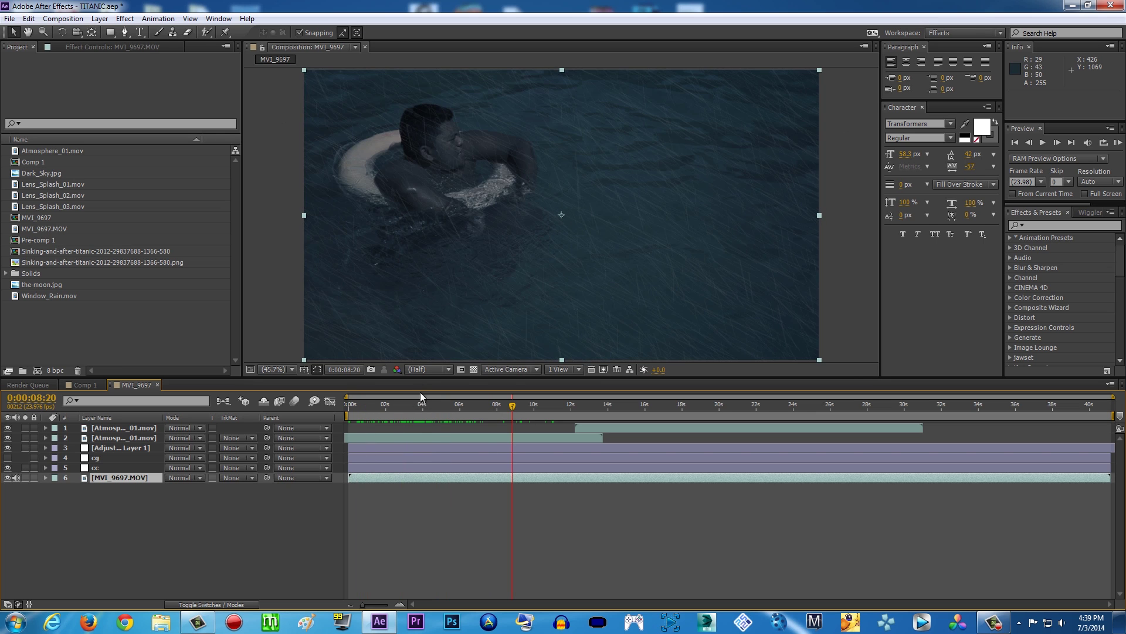
click(8, 467)
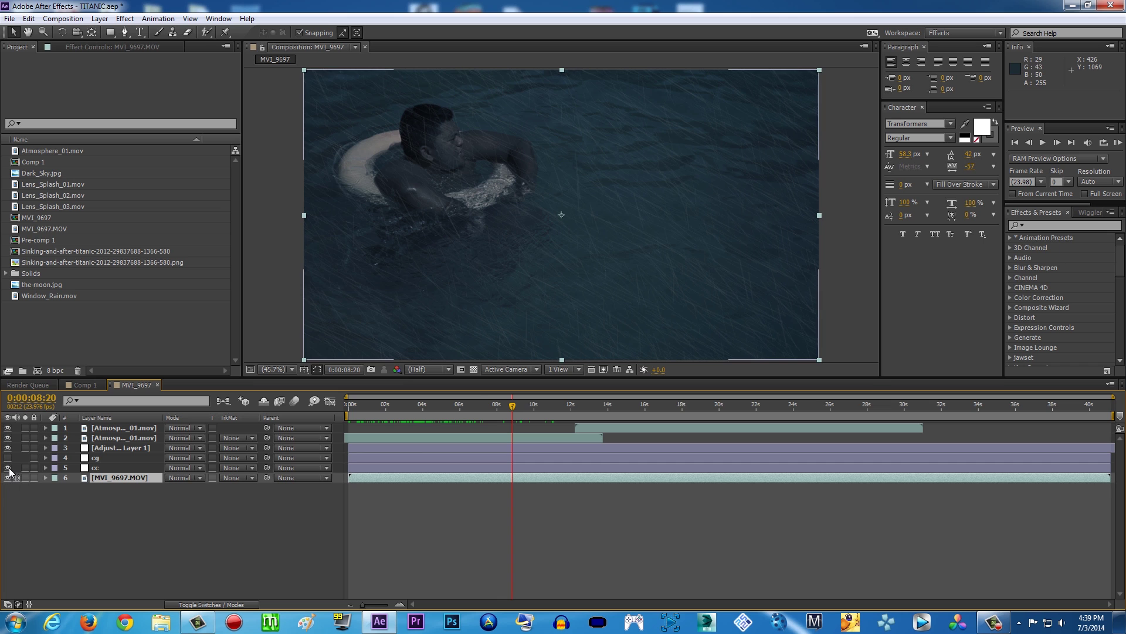
click(7, 448)
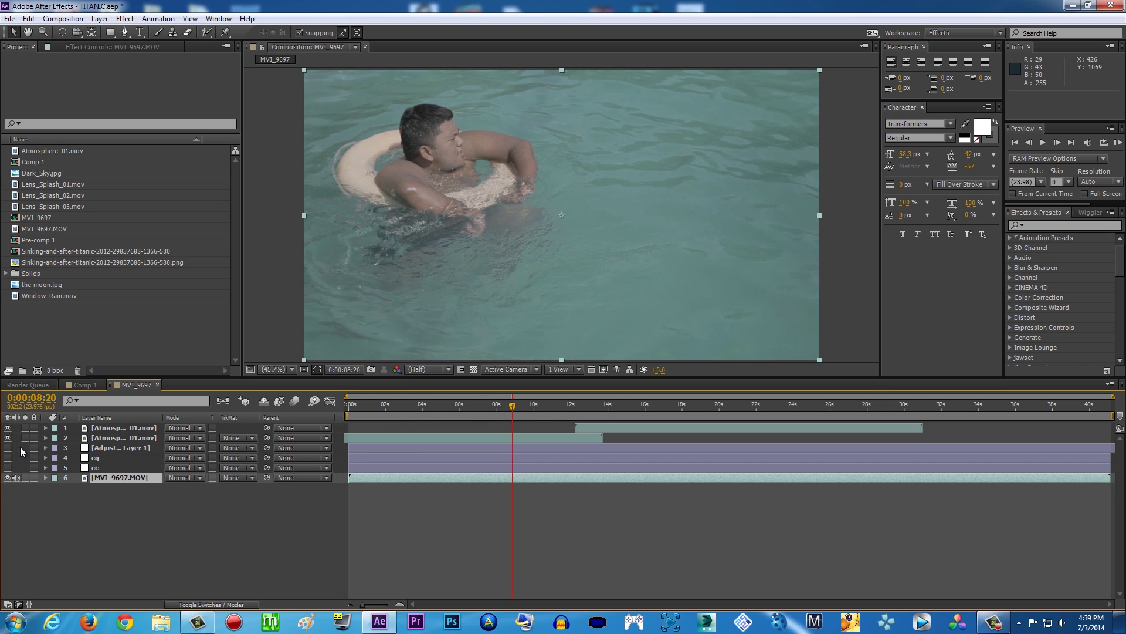
drag(445, 409, 690, 404)
click(8, 468)
click(7, 448)
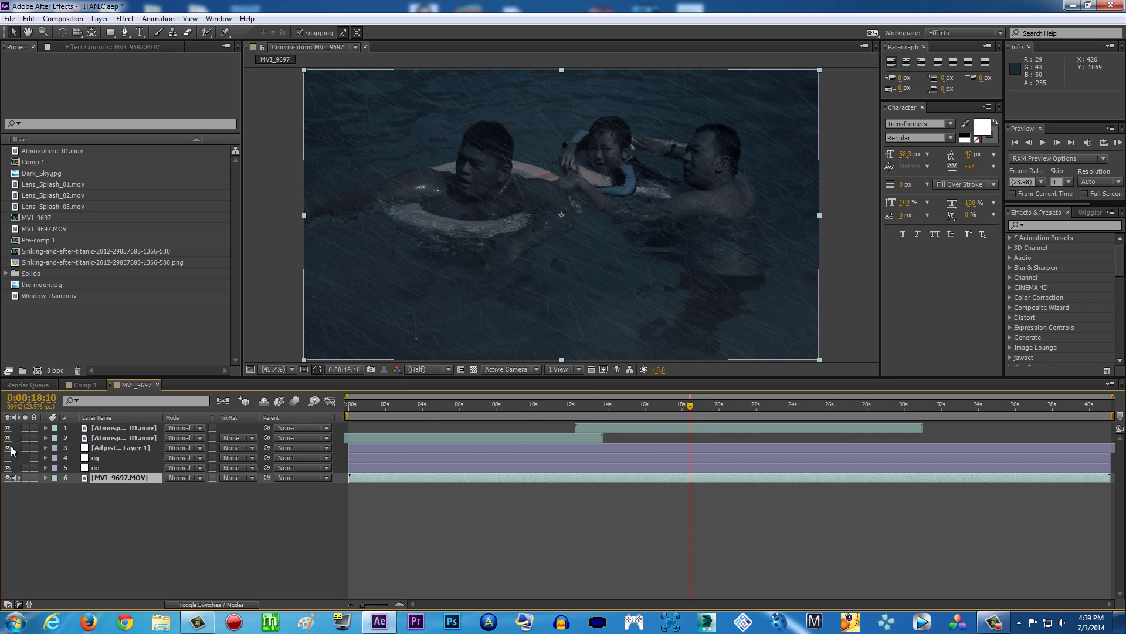
- Inspect the effects applied to the cc layer and preview the sinking ship shot in Comp 1 at 0:00:02:14
click(99, 468)
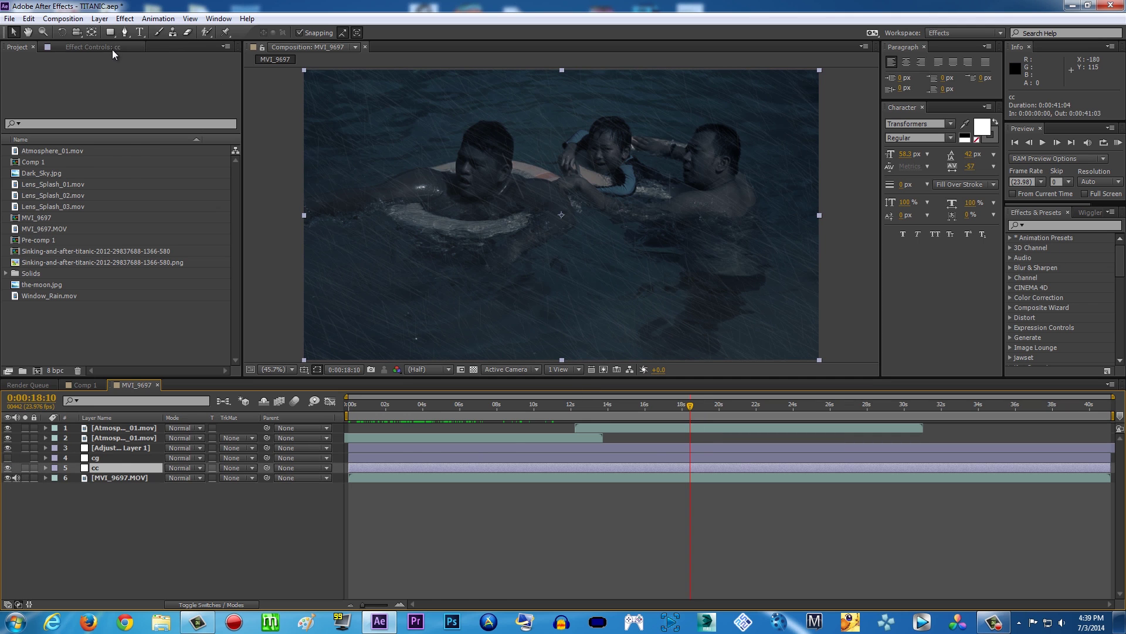
key(F3)
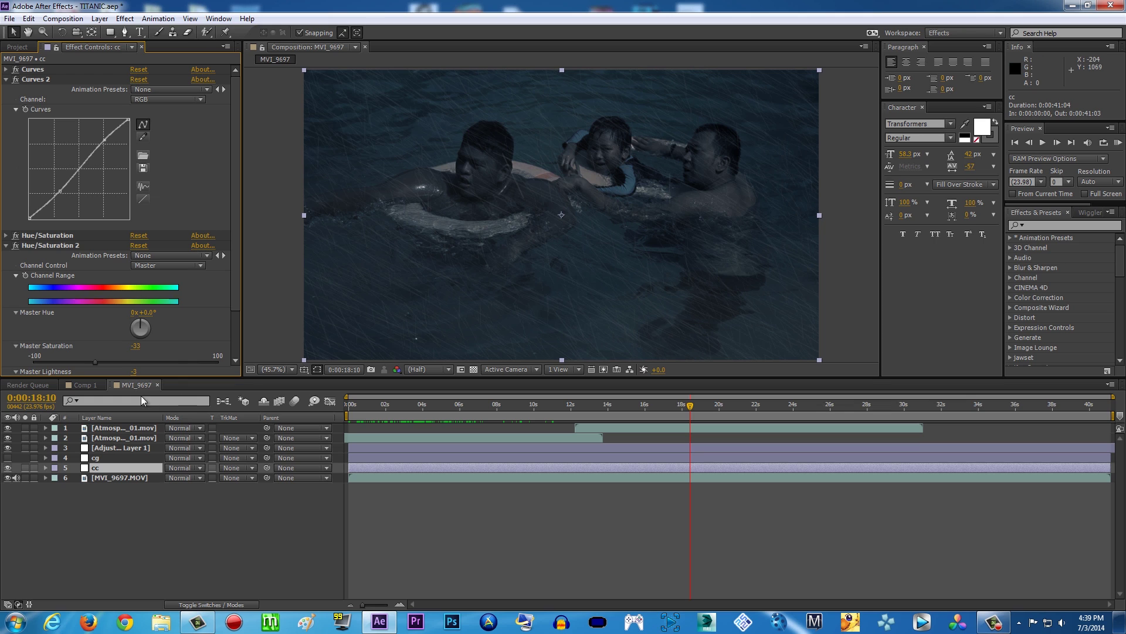
click(96, 385)
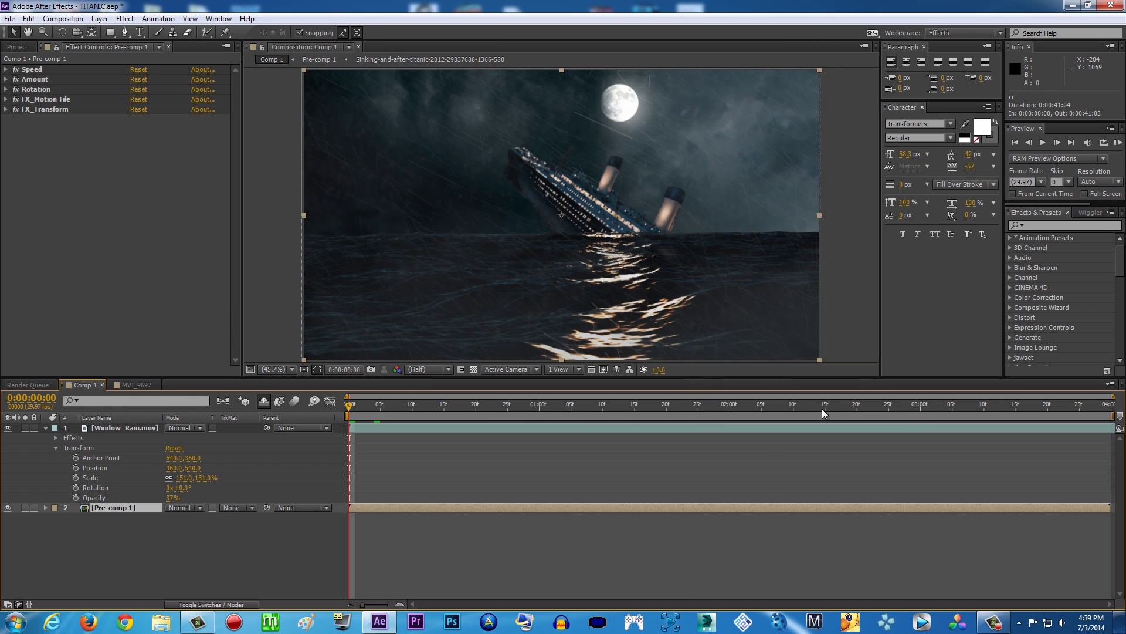
click(821, 405)
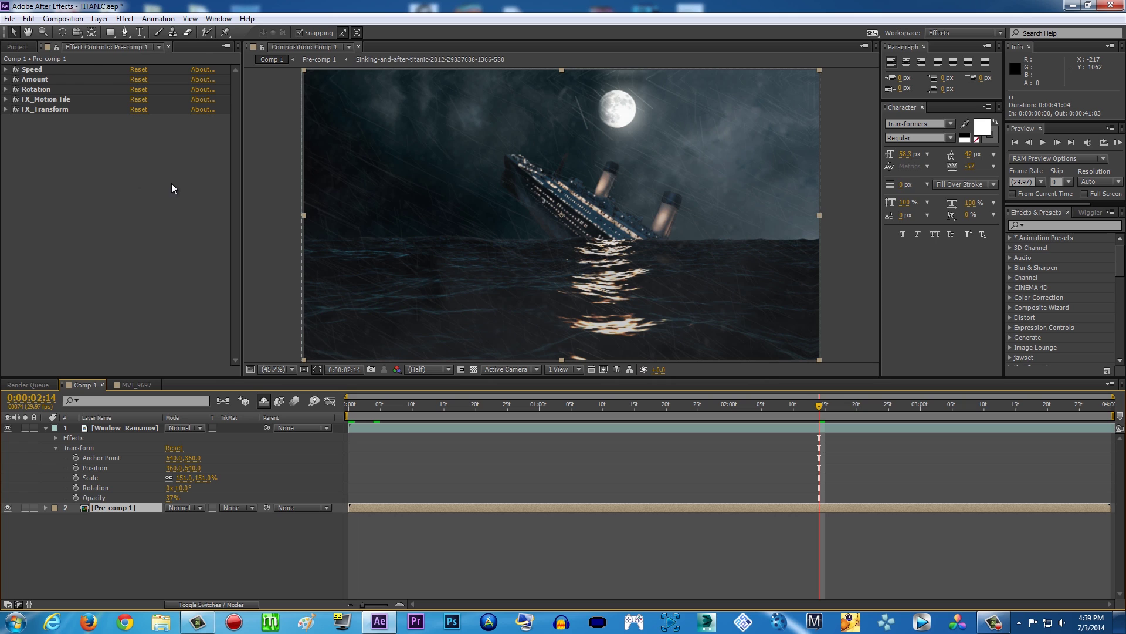
- Create a new composition from the MVI_9697.MOV footage and move the current time to 0:00:07:10
click(16, 47)
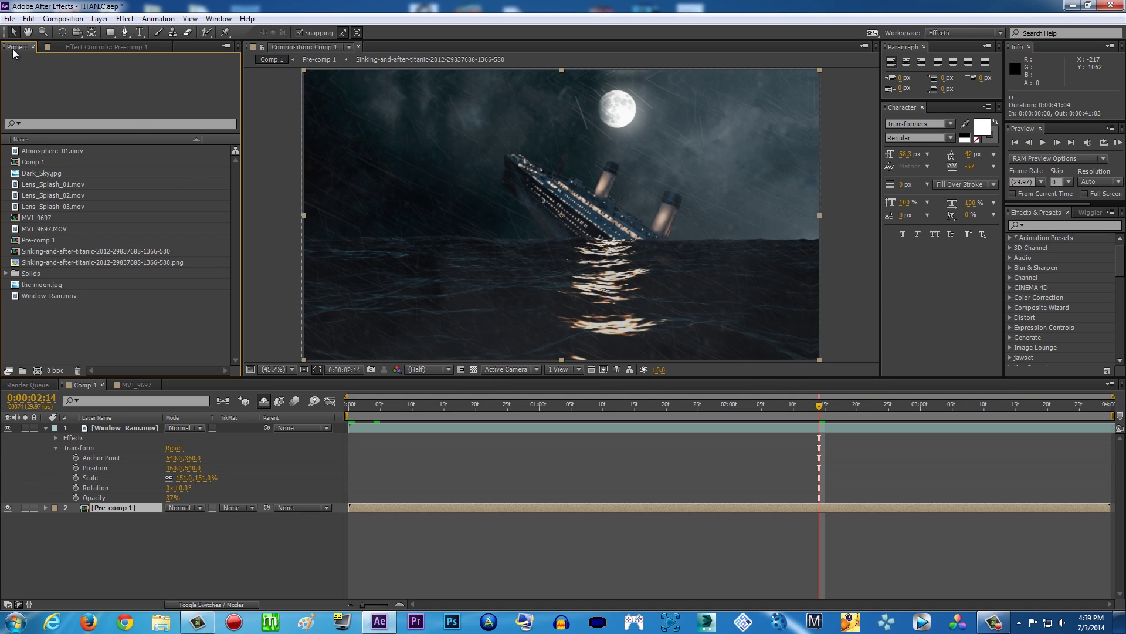
click(47, 228)
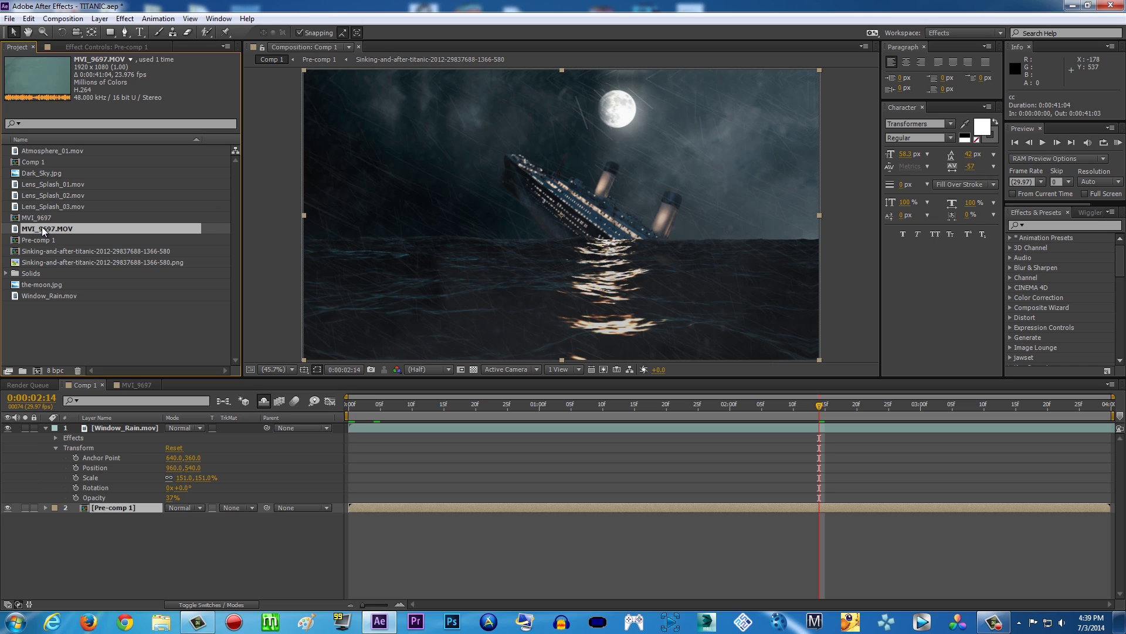
drag(41, 227, 37, 367)
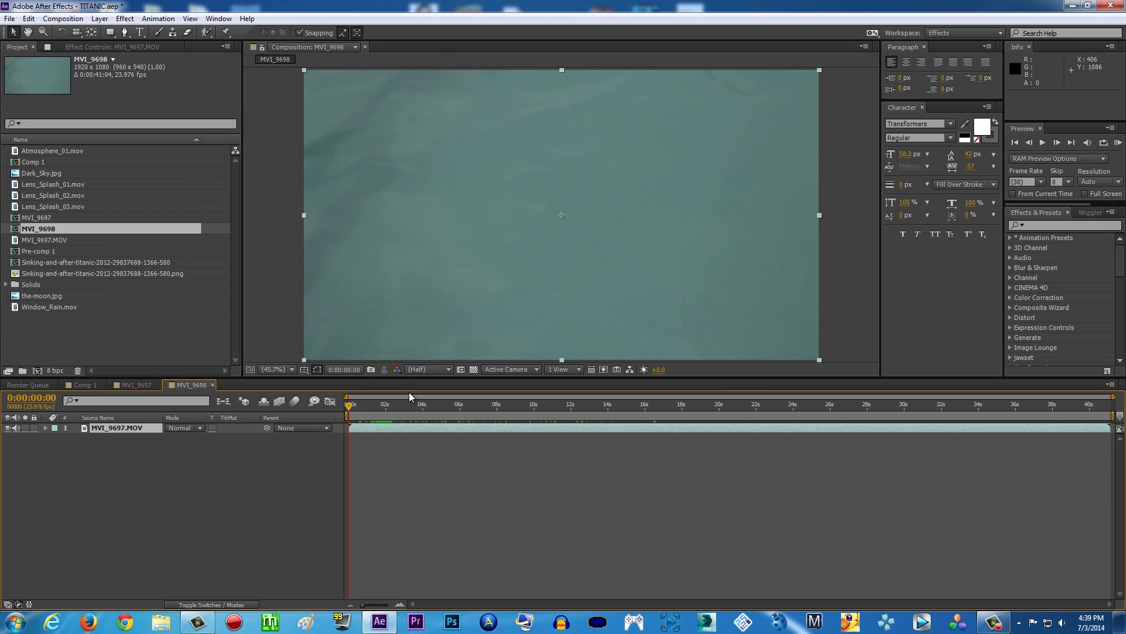
click(382, 404)
drag(403, 405, 486, 408)
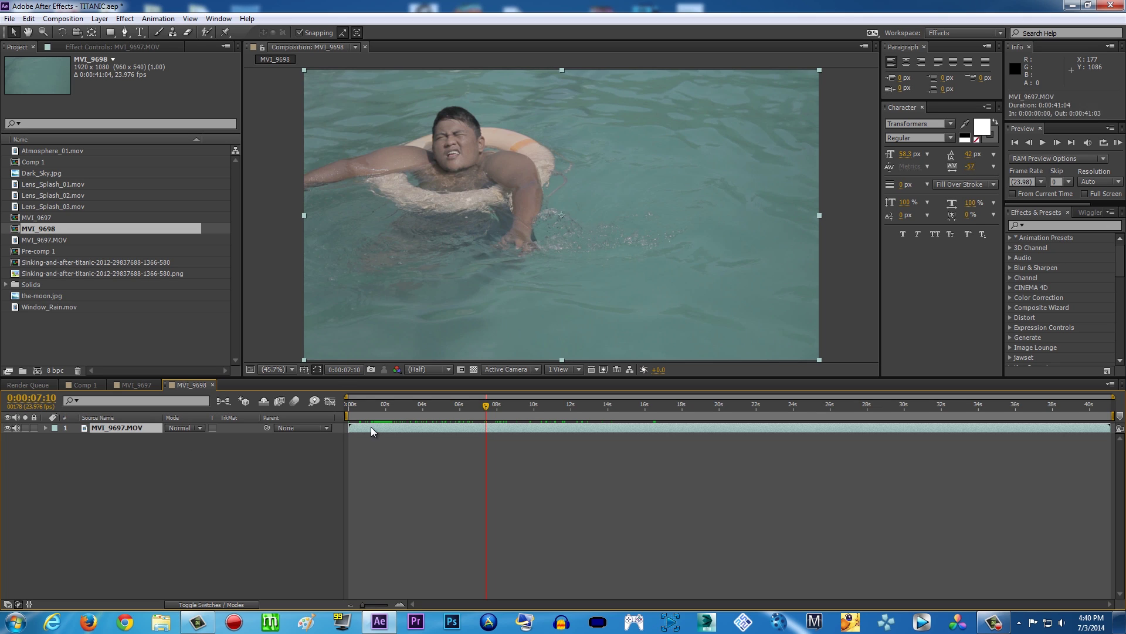
- Add a new adjustment layer above the MVI_9697.MOV layer
click(99, 18)
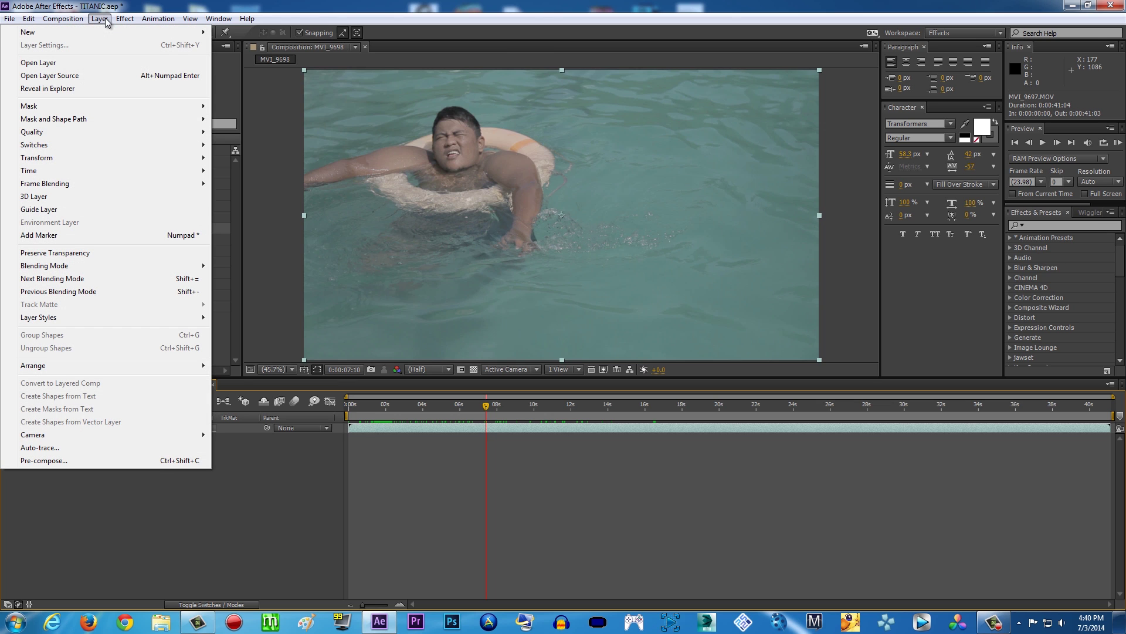
mouse_move(119, 37)
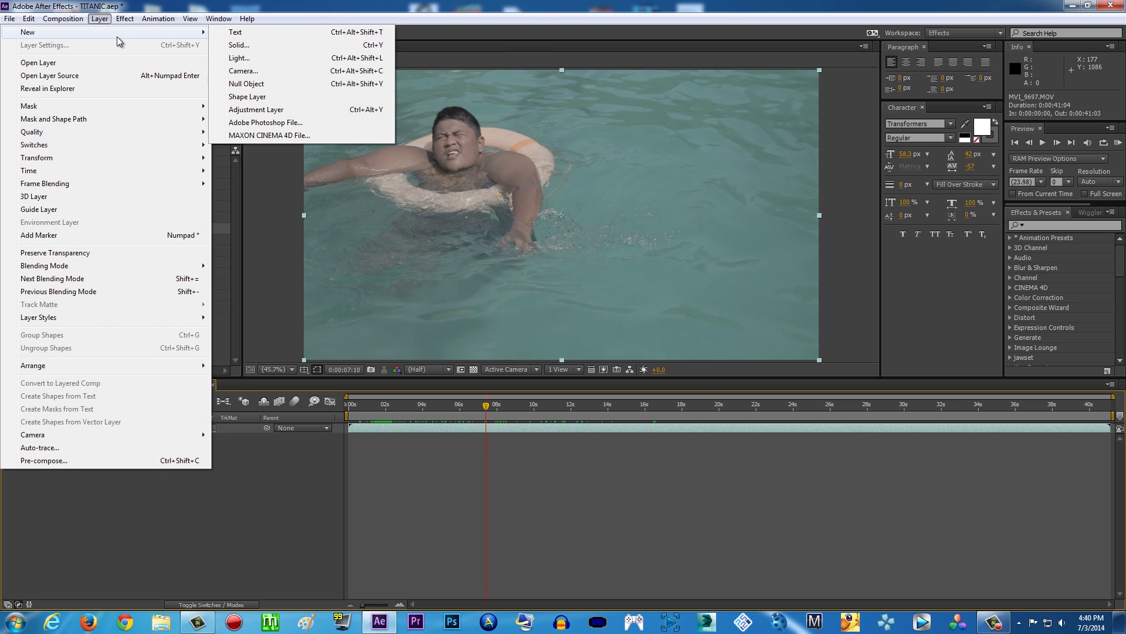
click(257, 111)
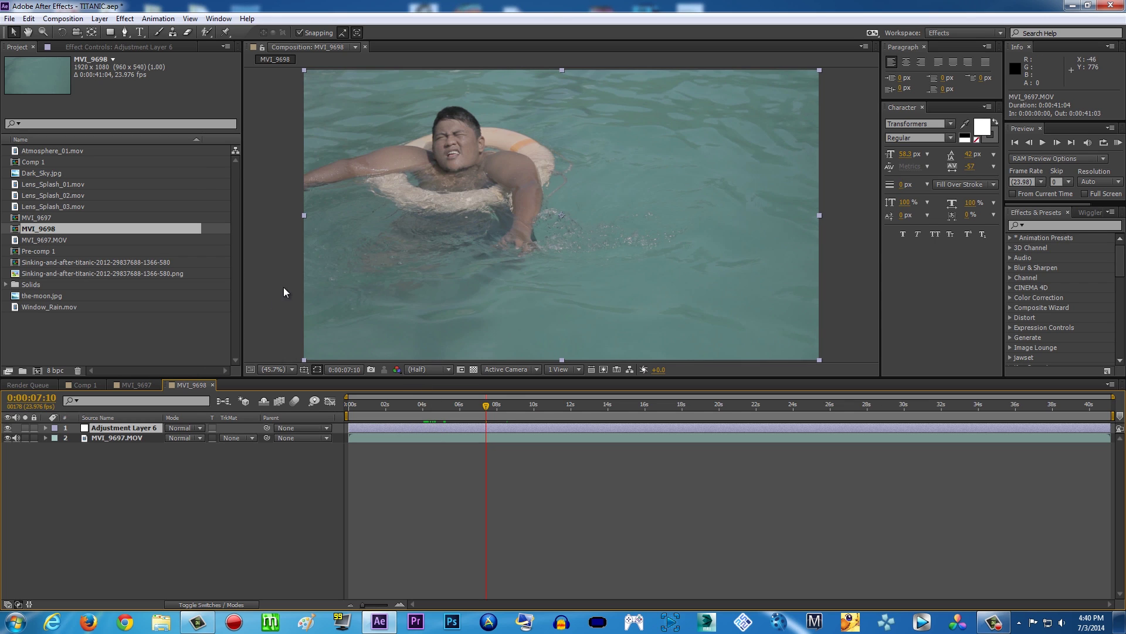
click(140, 438)
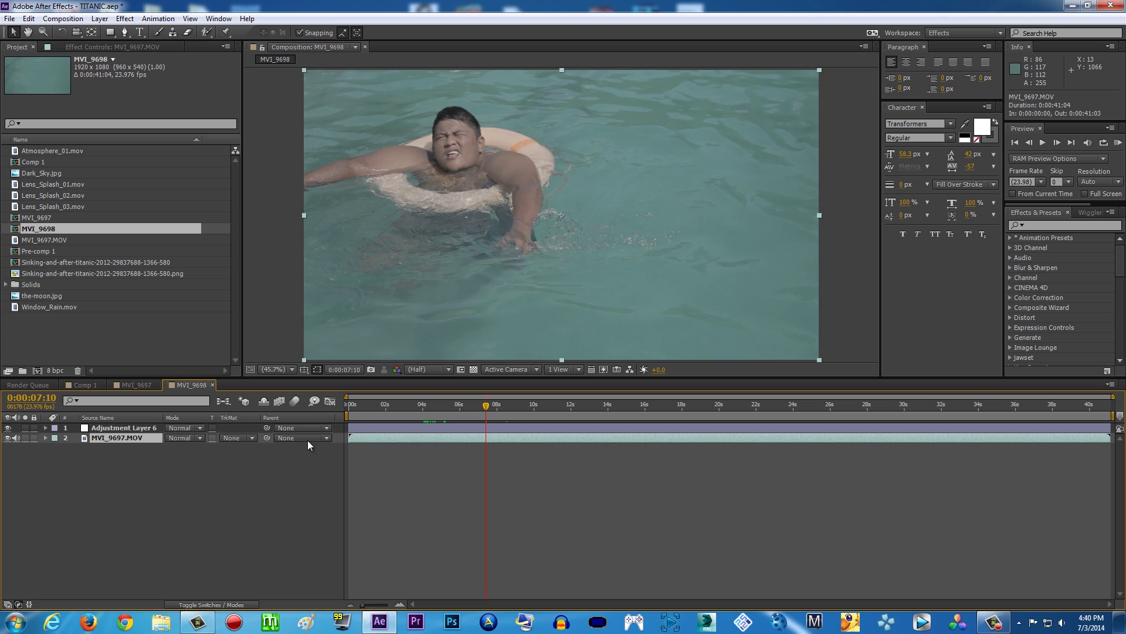
click(361, 427)
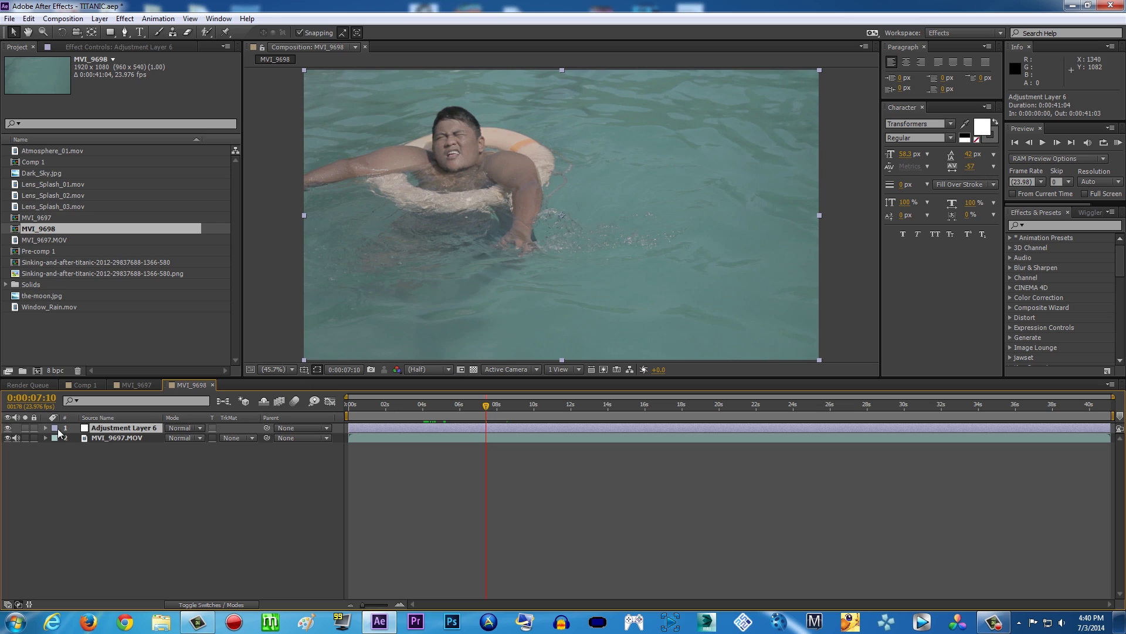
click(9, 430)
click(9, 429)
click(140, 438)
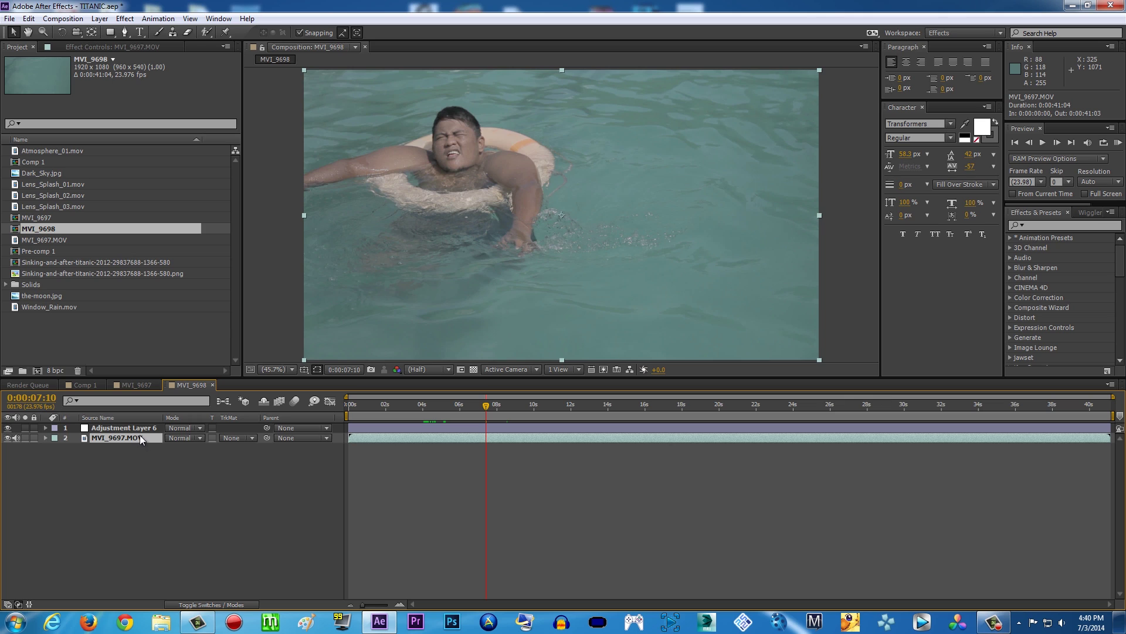
- Apply the Curves effect to the adjustment layer and move the current time to 0:00:04:16
click(140, 428)
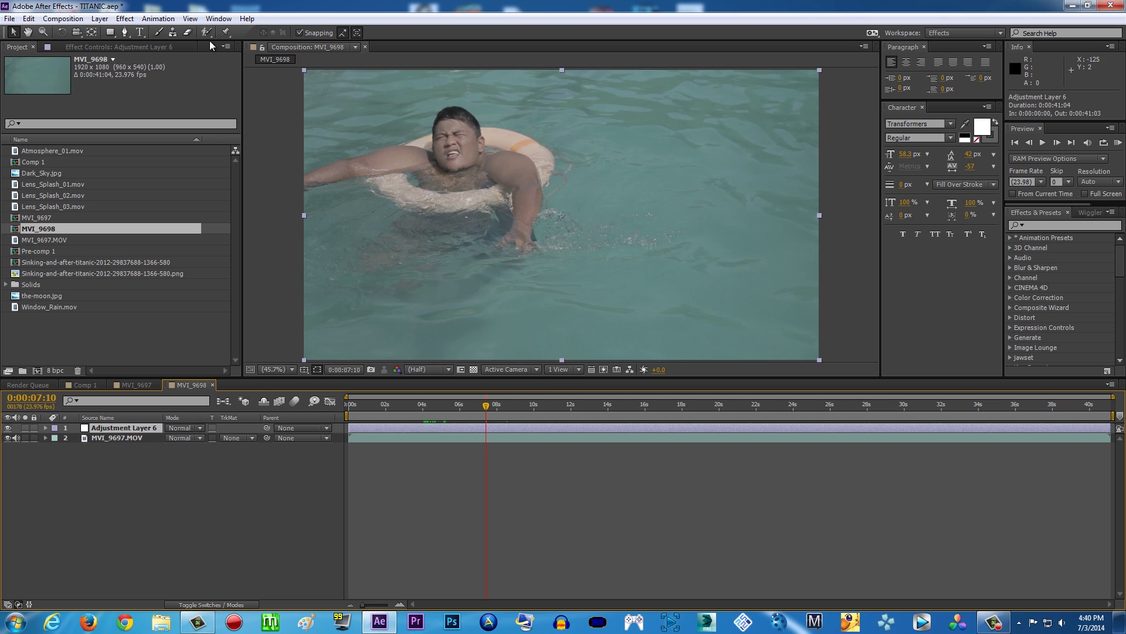
click(125, 18)
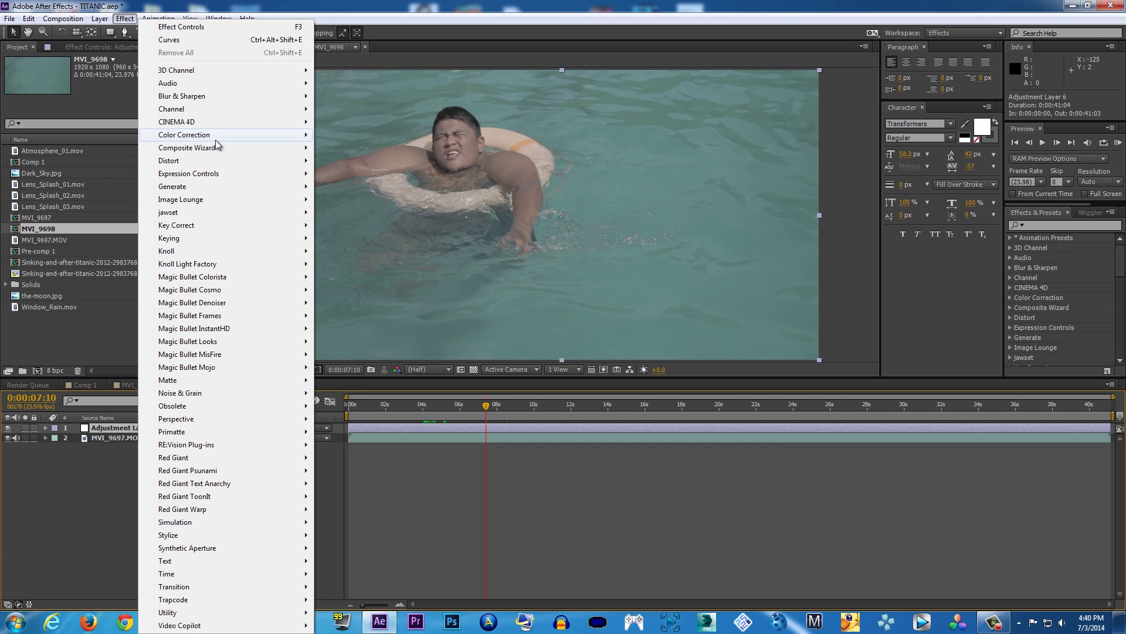
mouse_move(218, 136)
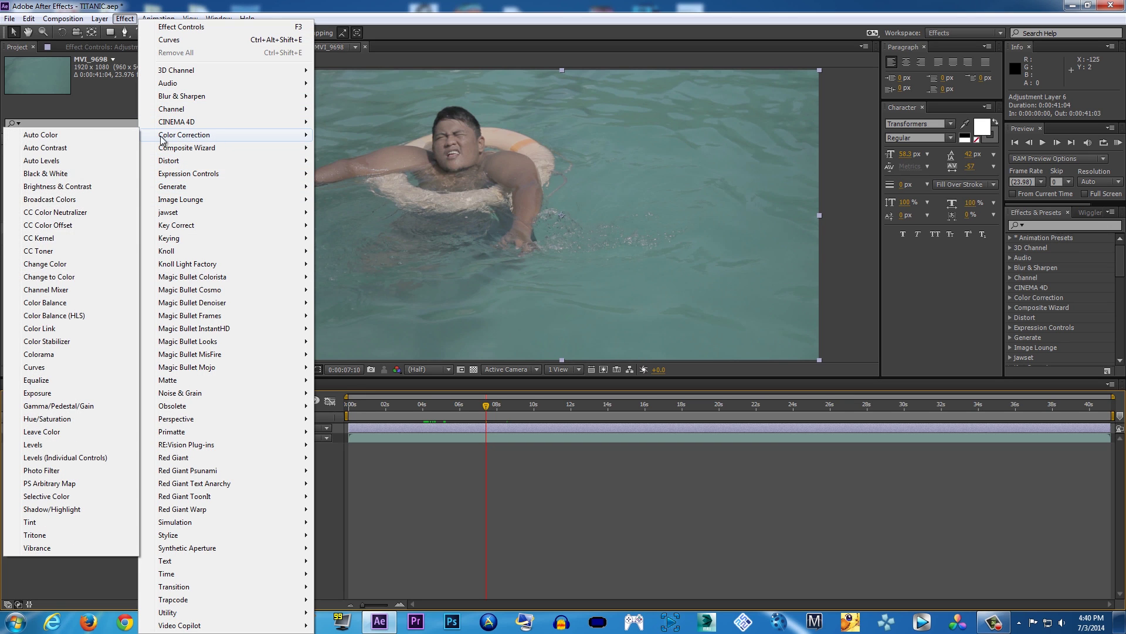
click(66, 368)
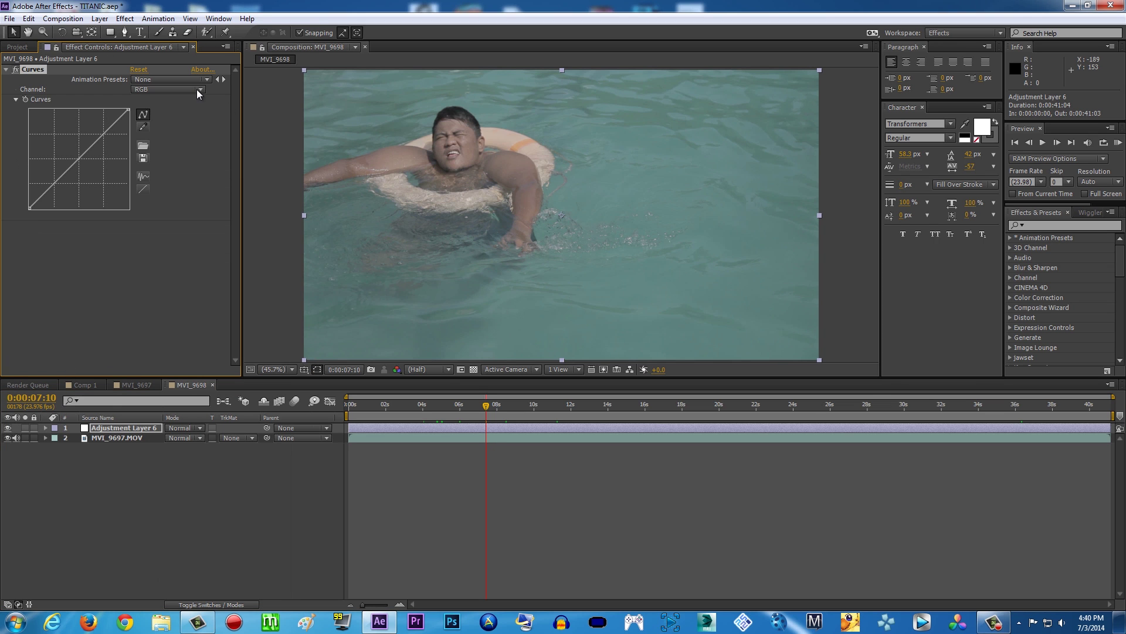
click(446, 402)
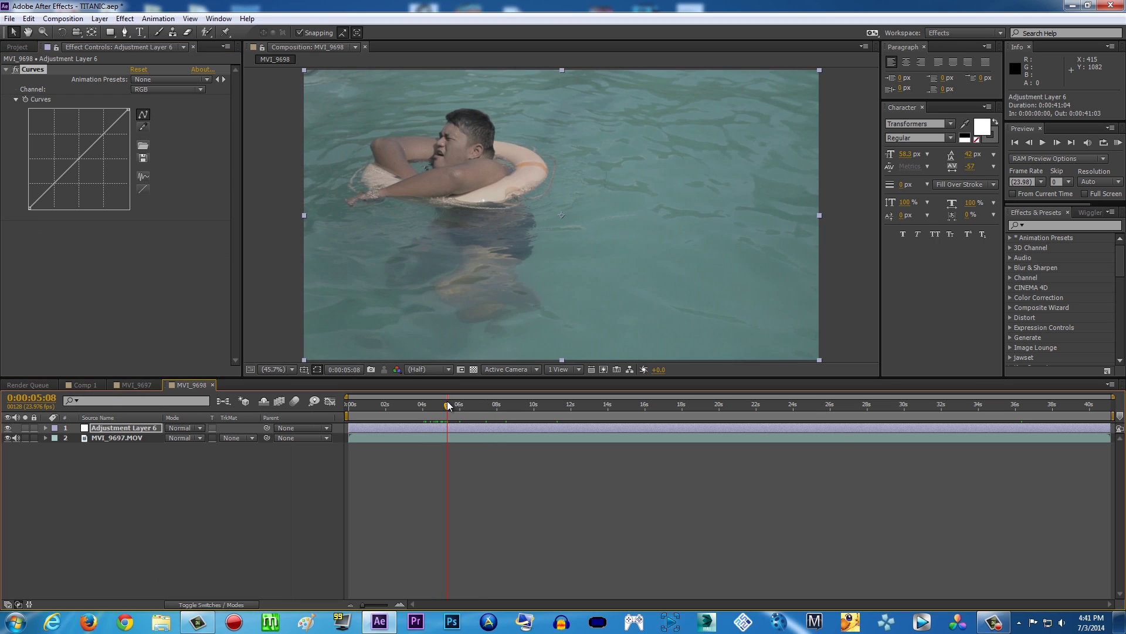
drag(447, 404, 435, 404)
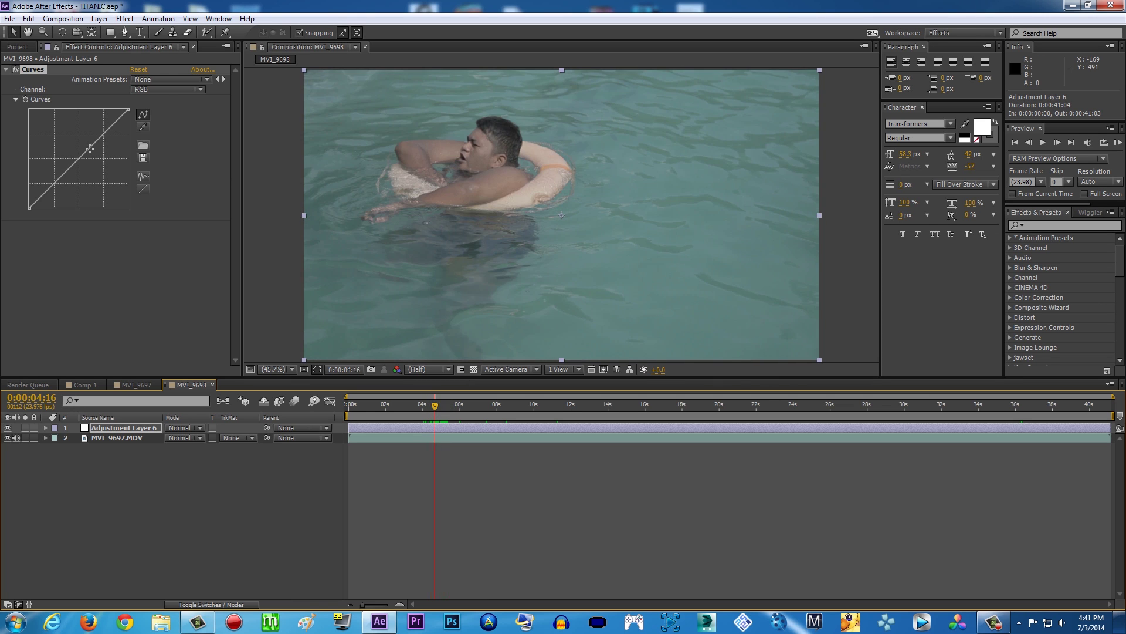
- Shape the Red channel curve into a slight S by lowering the shadows and raising the highlights
click(195, 89)
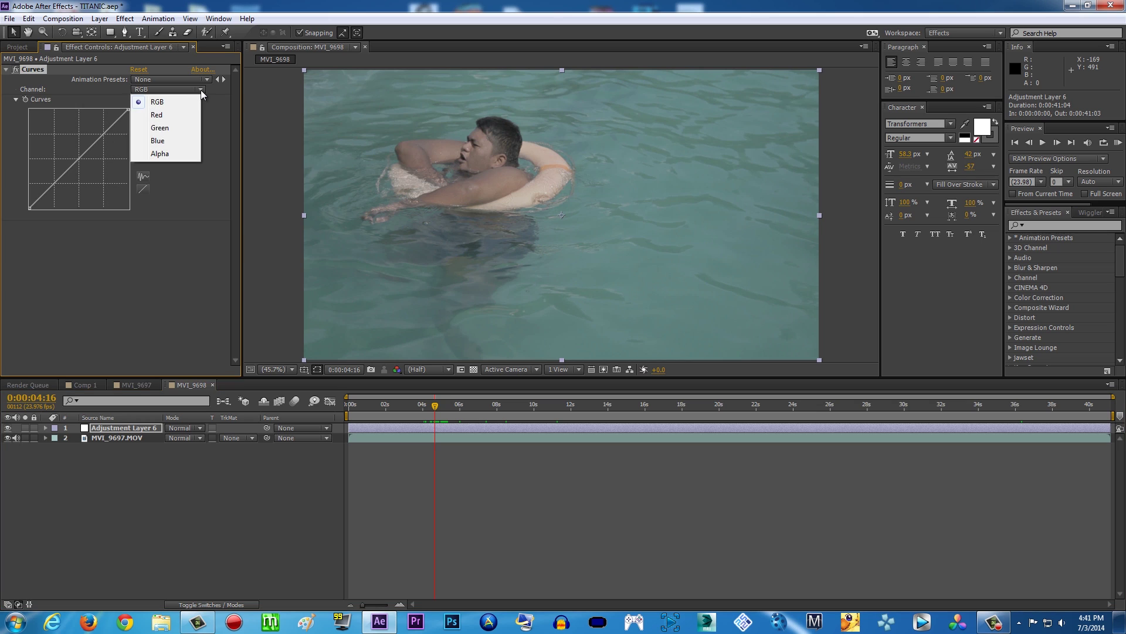
click(156, 115)
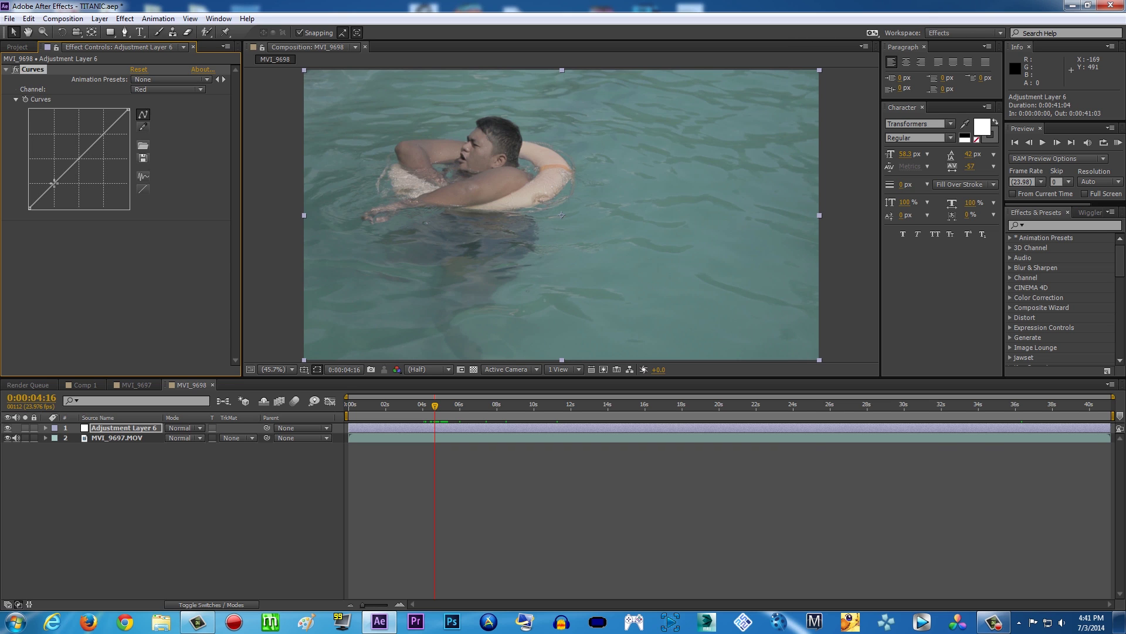
drag(52, 183, 61, 193)
drag(107, 137, 101, 134)
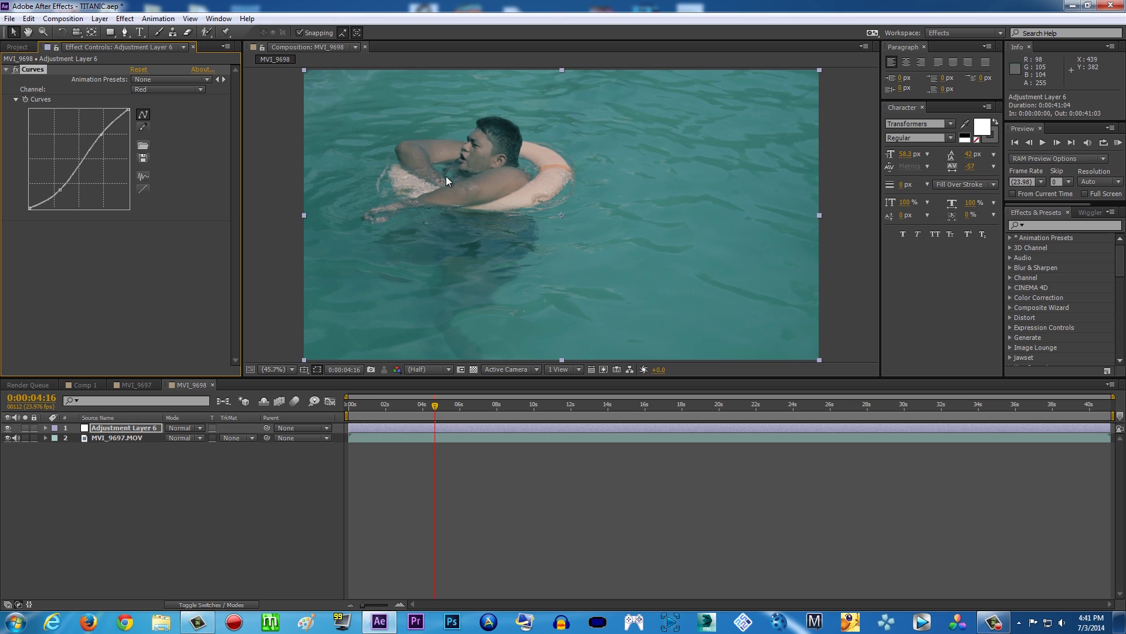
- Lower the shadows of the Green channel curve and lift its highlights back near the diagonal
click(200, 89)
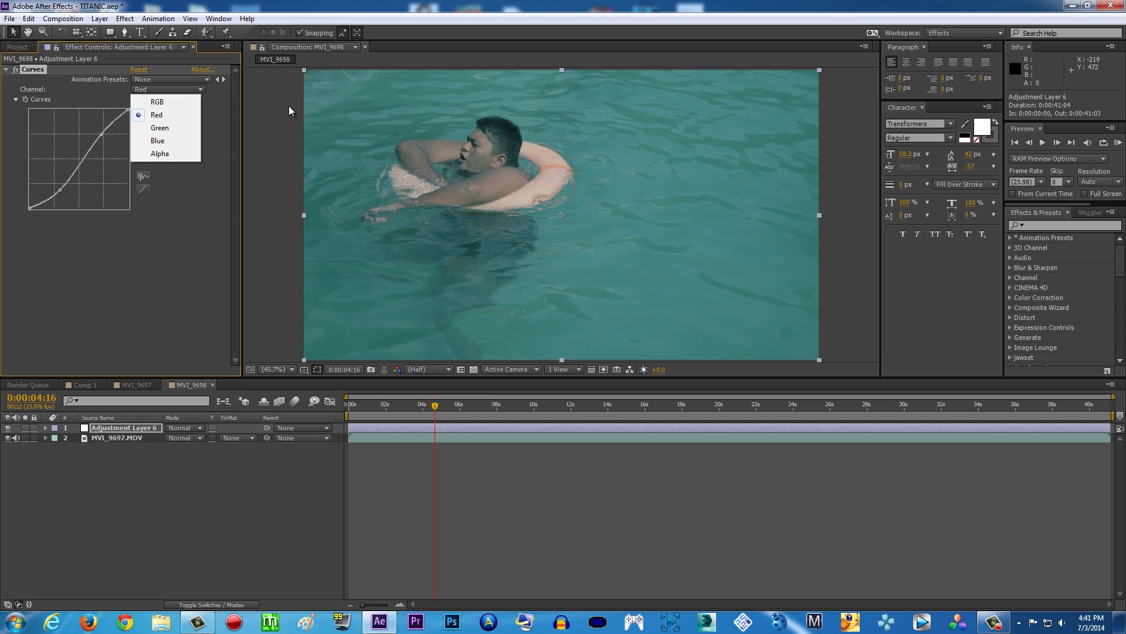
click(184, 125)
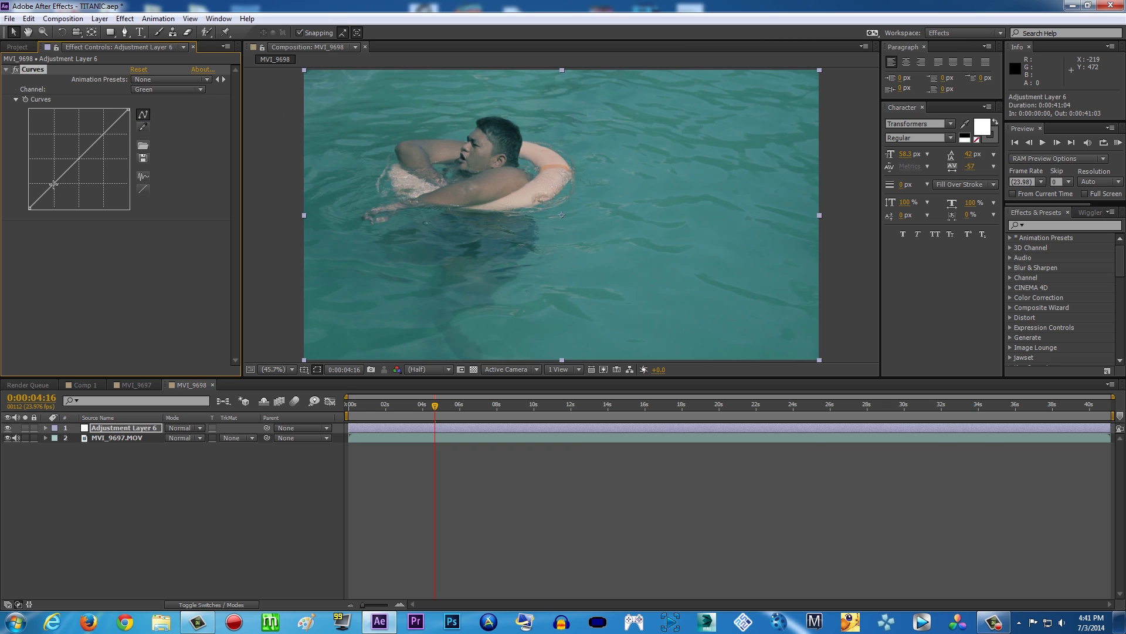
drag(53, 183, 56, 194)
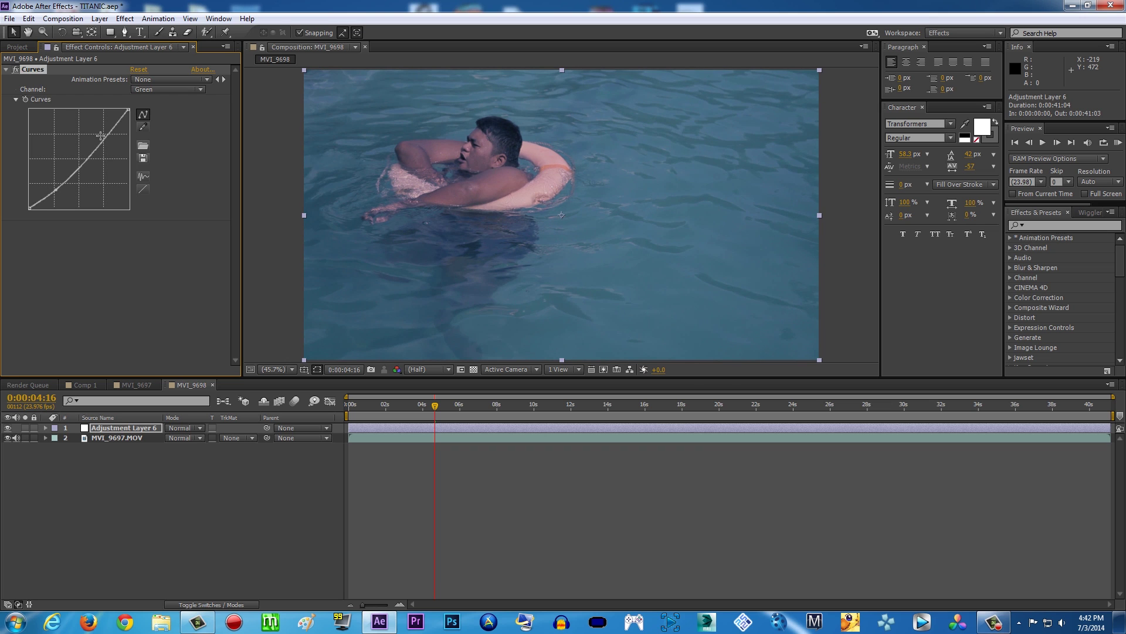
drag(100, 139, 104, 139)
- Raise the Blue channel curve's midtones slightly, and pull the RGB curve's midtones down to darken the image
click(199, 90)
click(174, 142)
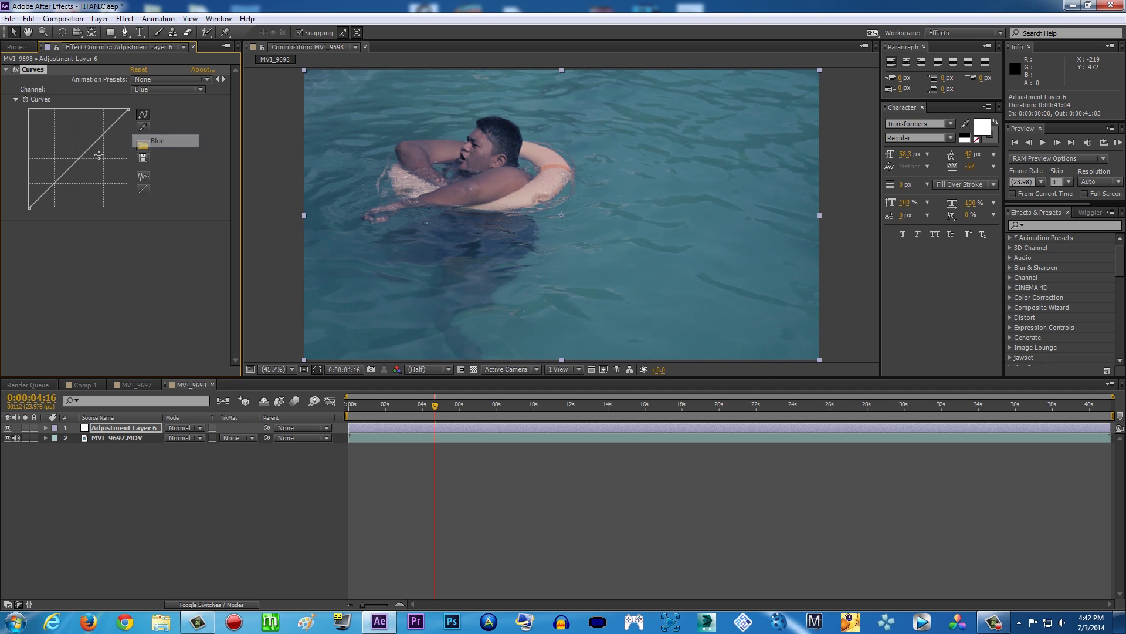
drag(78, 160, 77, 155)
click(147, 267)
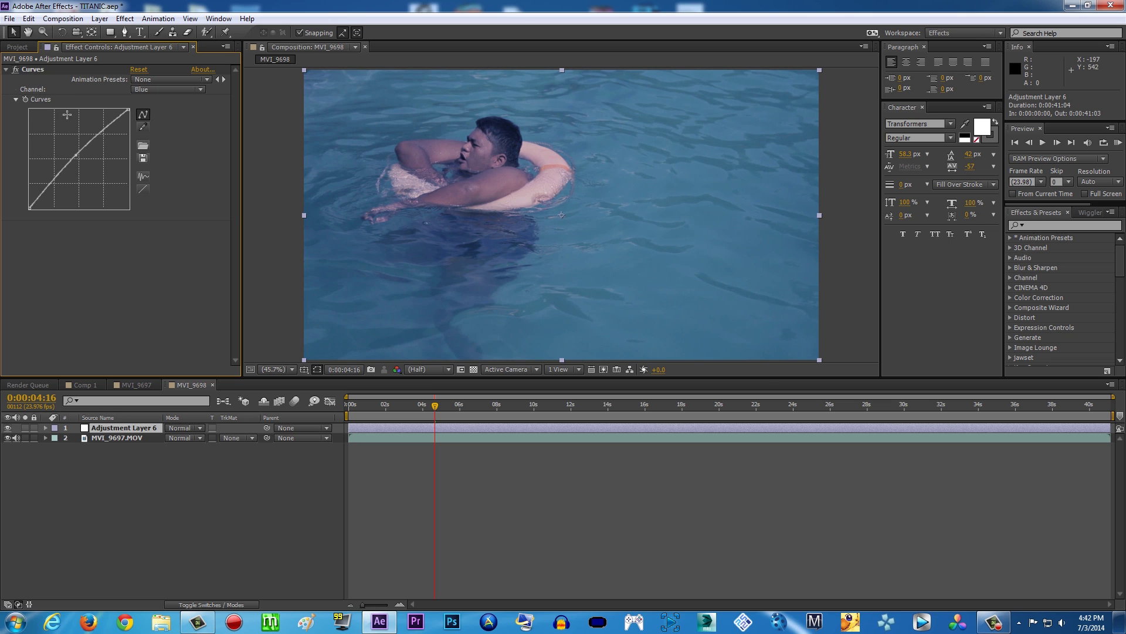
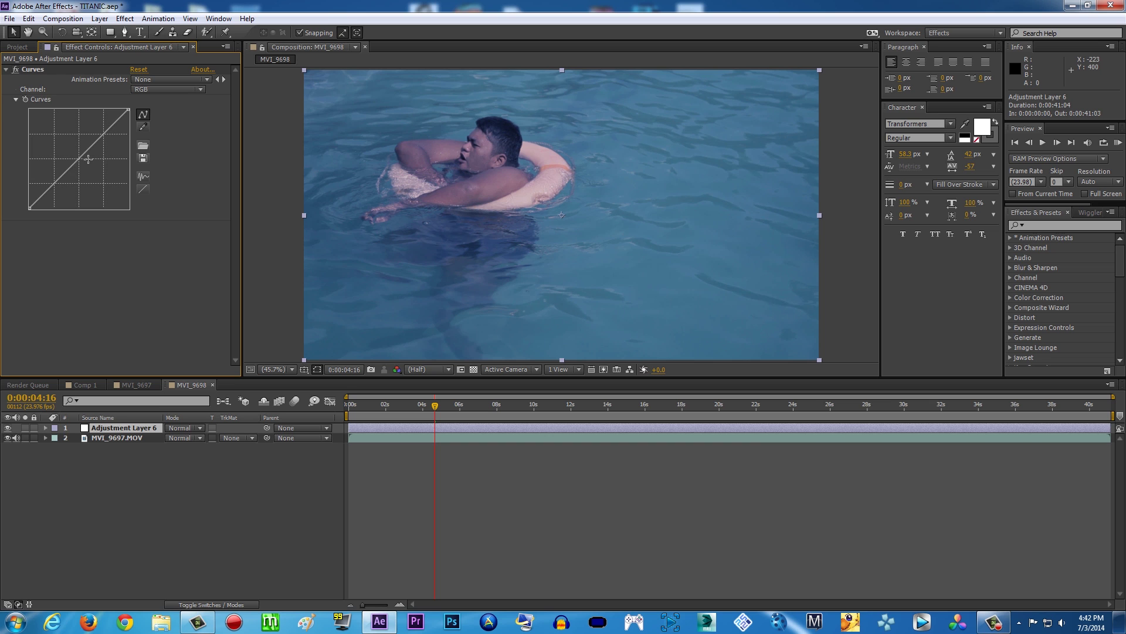
drag(80, 159, 85, 165)
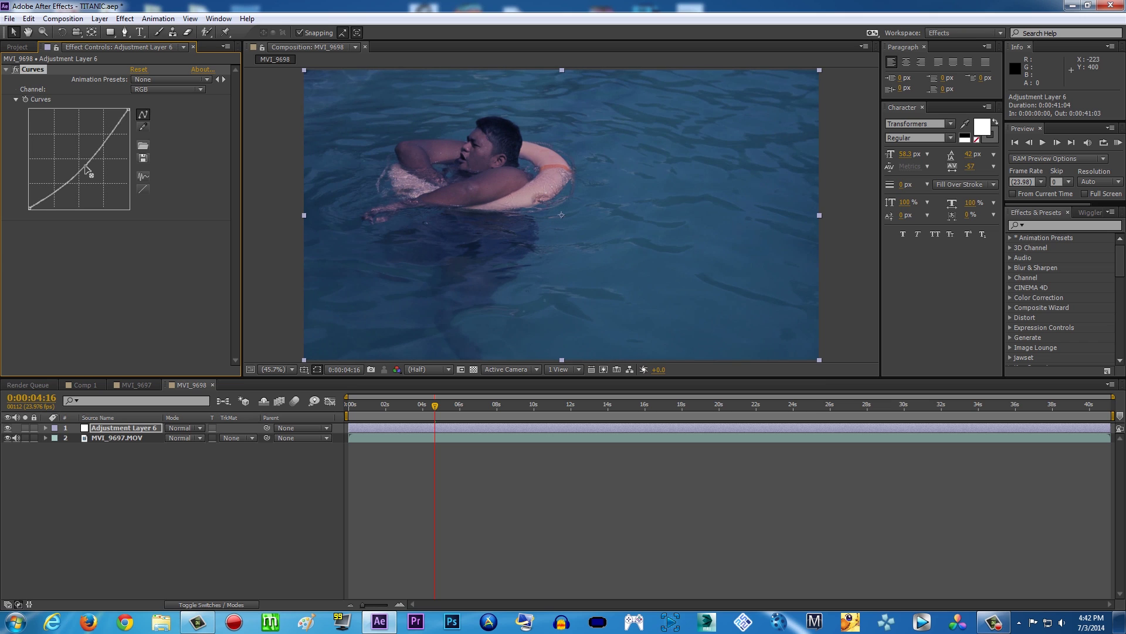
- Pull down the upper part of the Red channel curve to take red out of the highlights
click(188, 88)
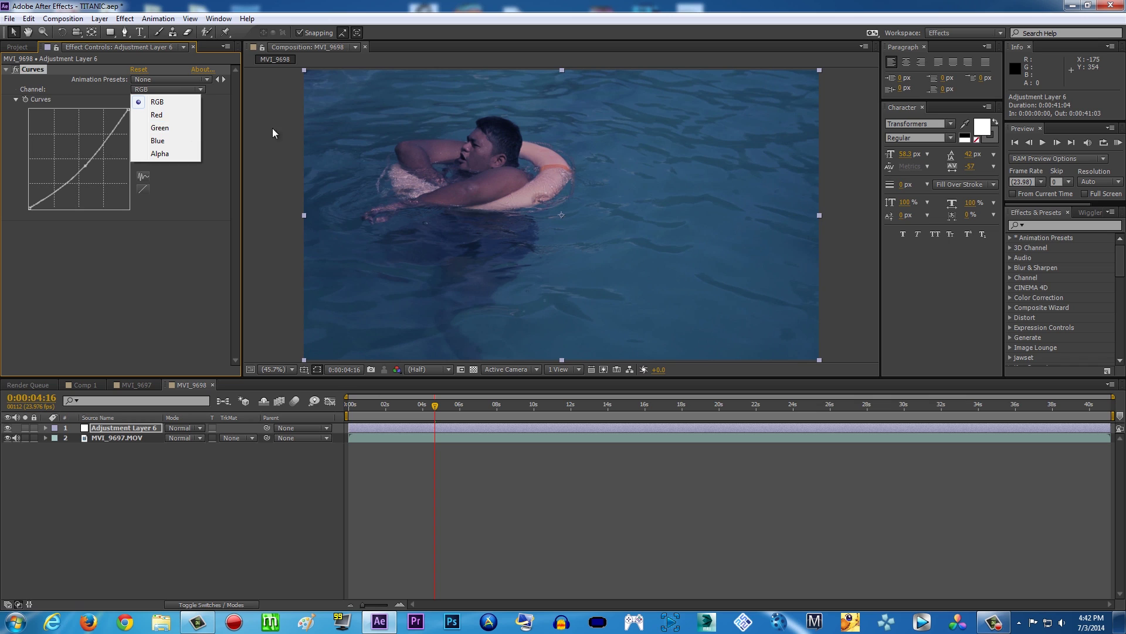
click(176, 115)
drag(104, 134, 112, 140)
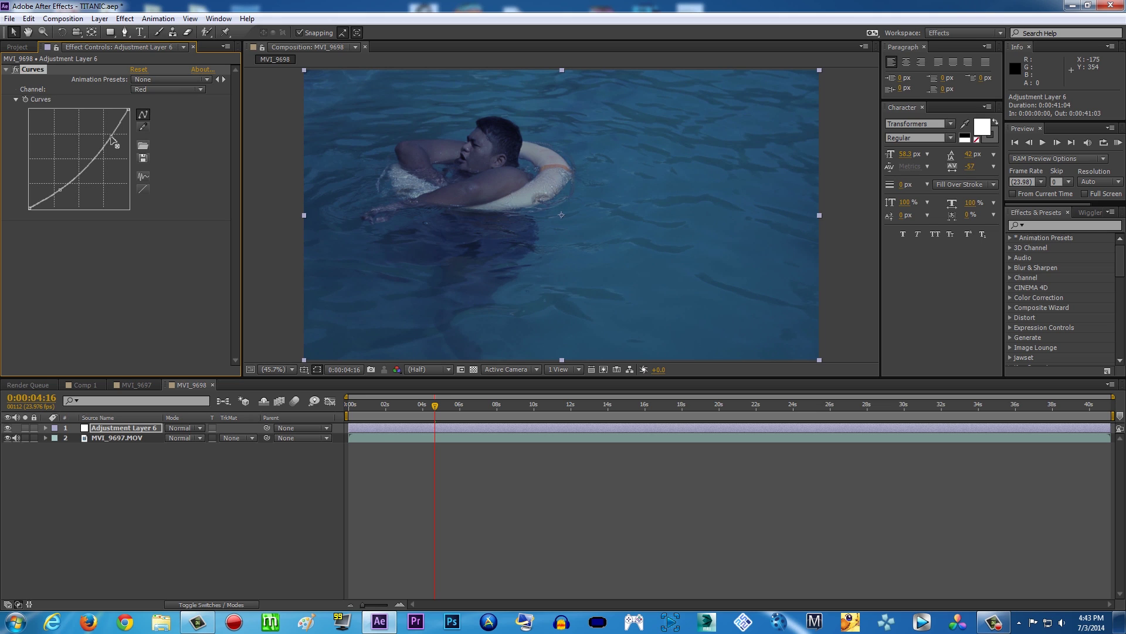
- Set the Curves channel back to RGB and duplicate the effect, then collapse both Curves effects with the current time at 0:00:07:06
click(199, 89)
click(191, 98)
key(ctrl+d)
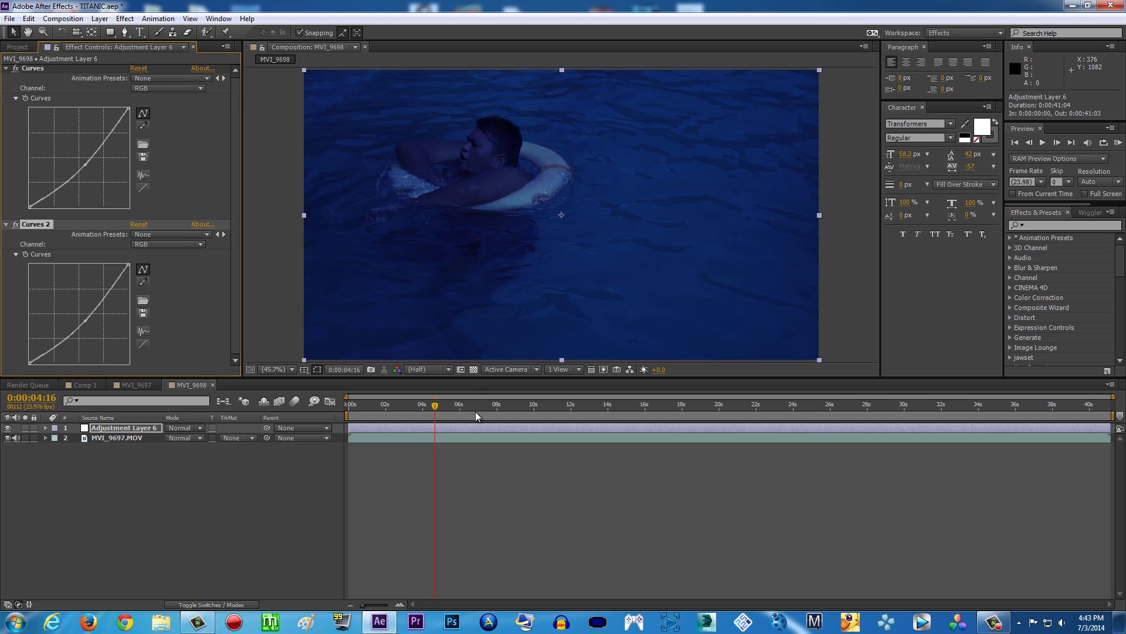
drag(414, 411, 483, 410)
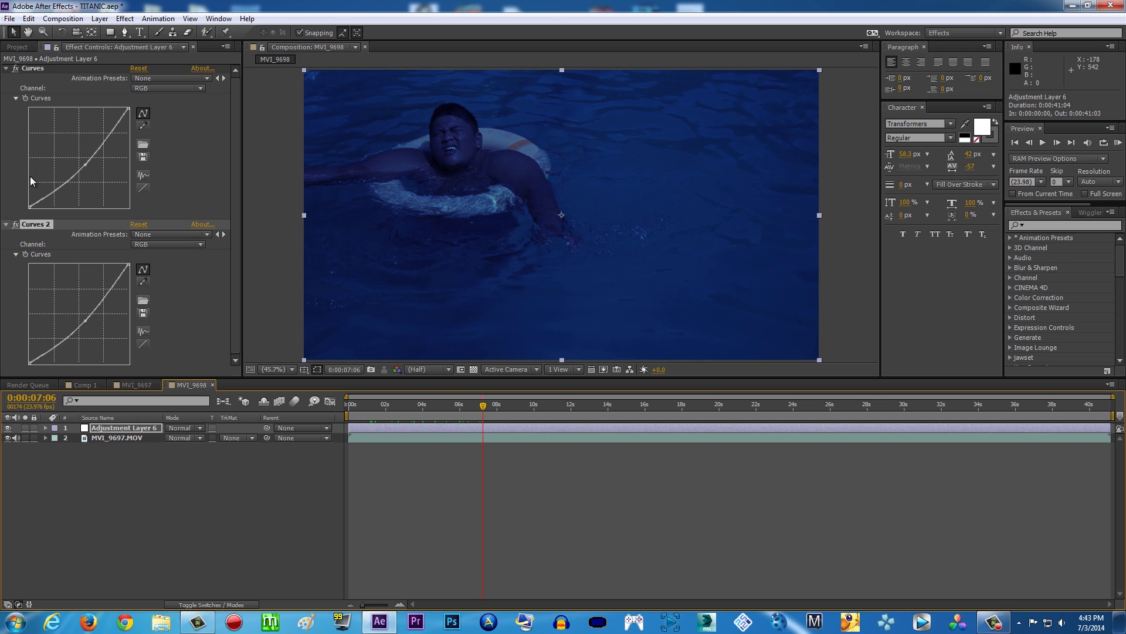
click(7, 225)
click(6, 69)
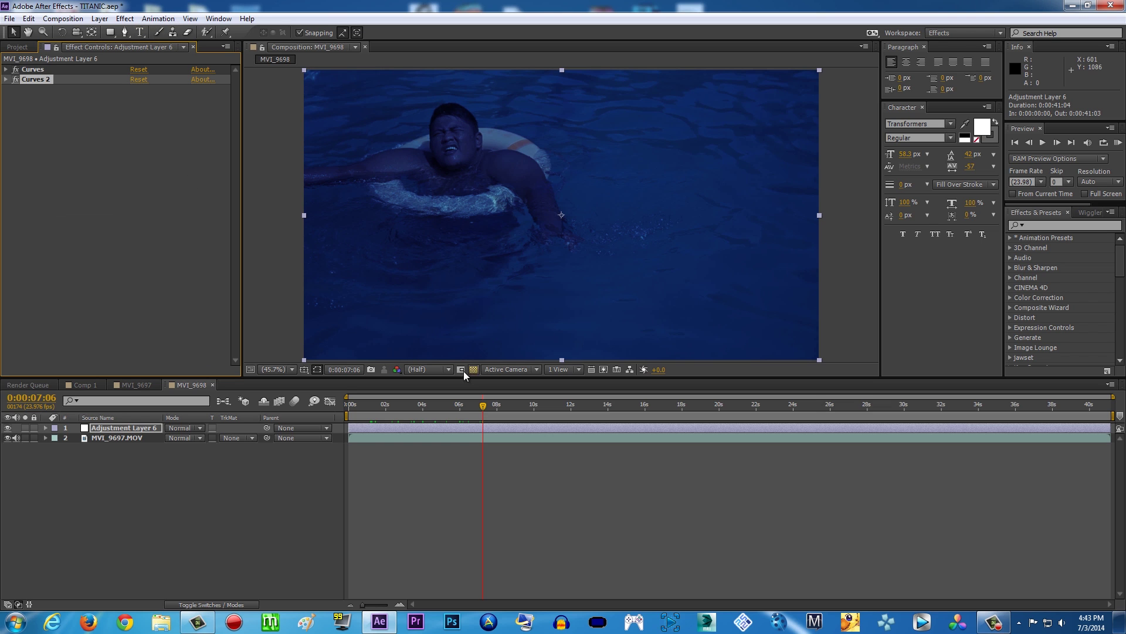
- Apply Hue/Saturation to Adjustment Layer 6, with Master Saturation at -46 and Master Lightness at -8
click(123, 20)
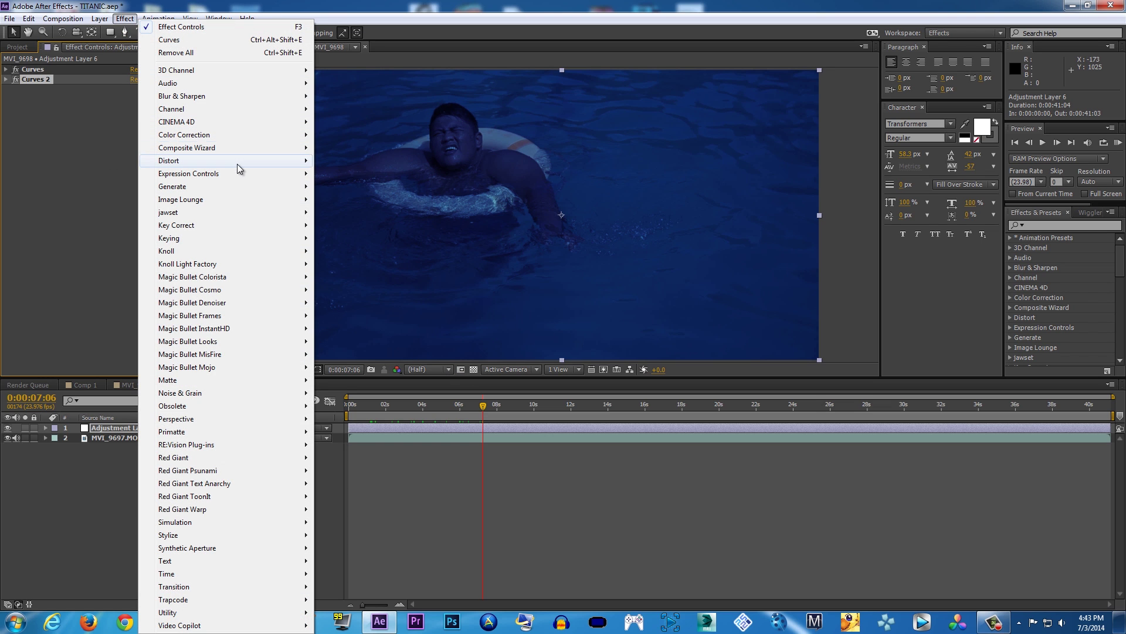
click(101, 427)
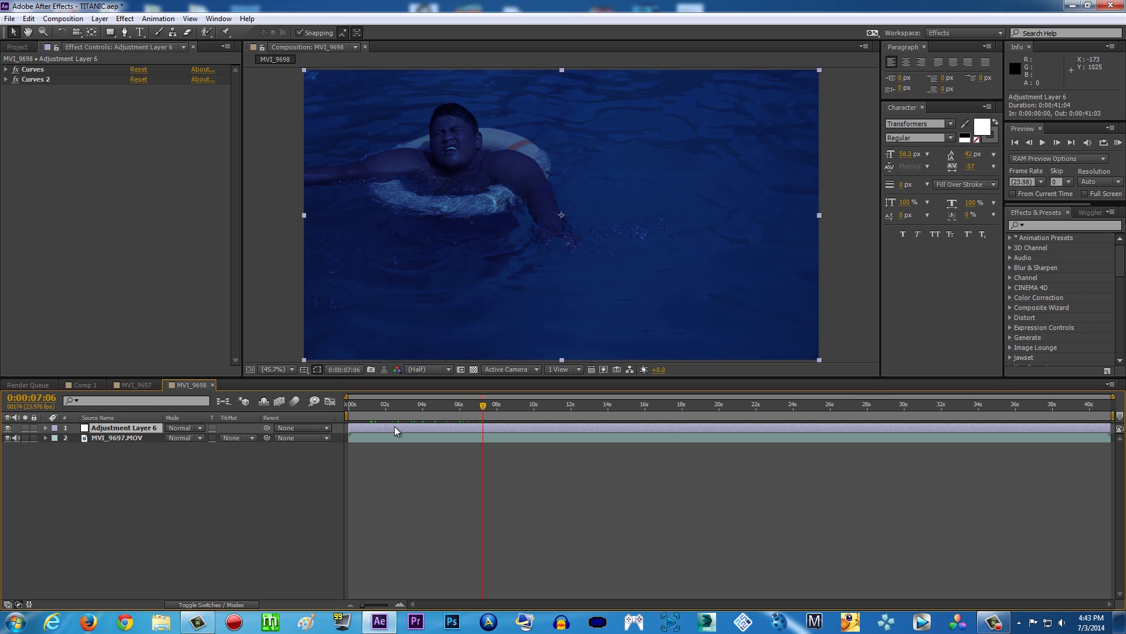
click(125, 18)
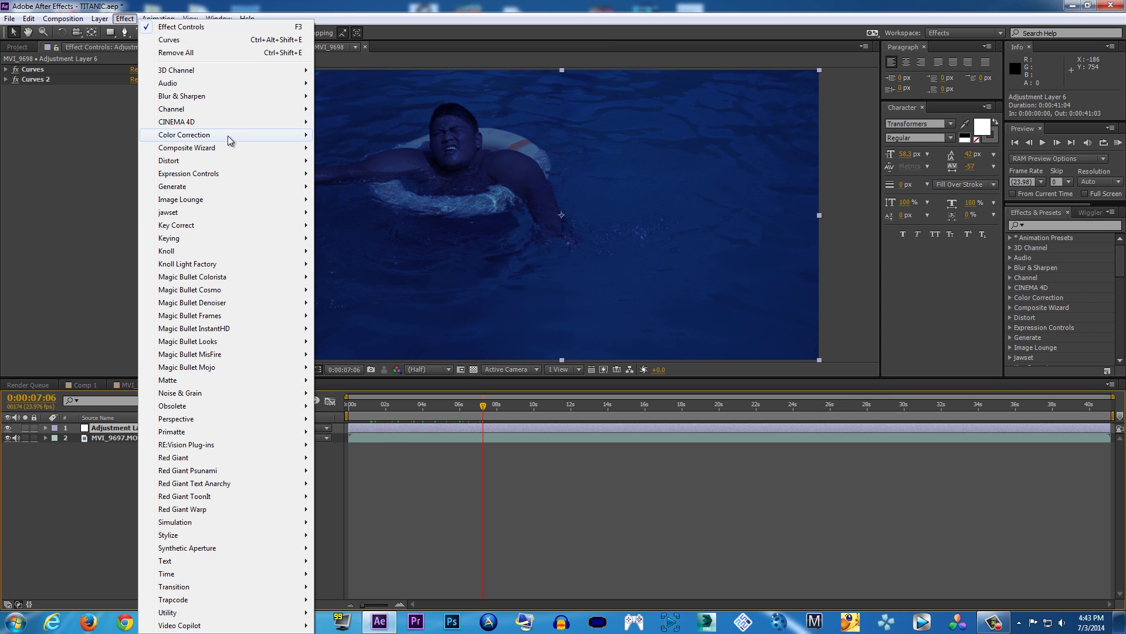
mouse_move(227, 135)
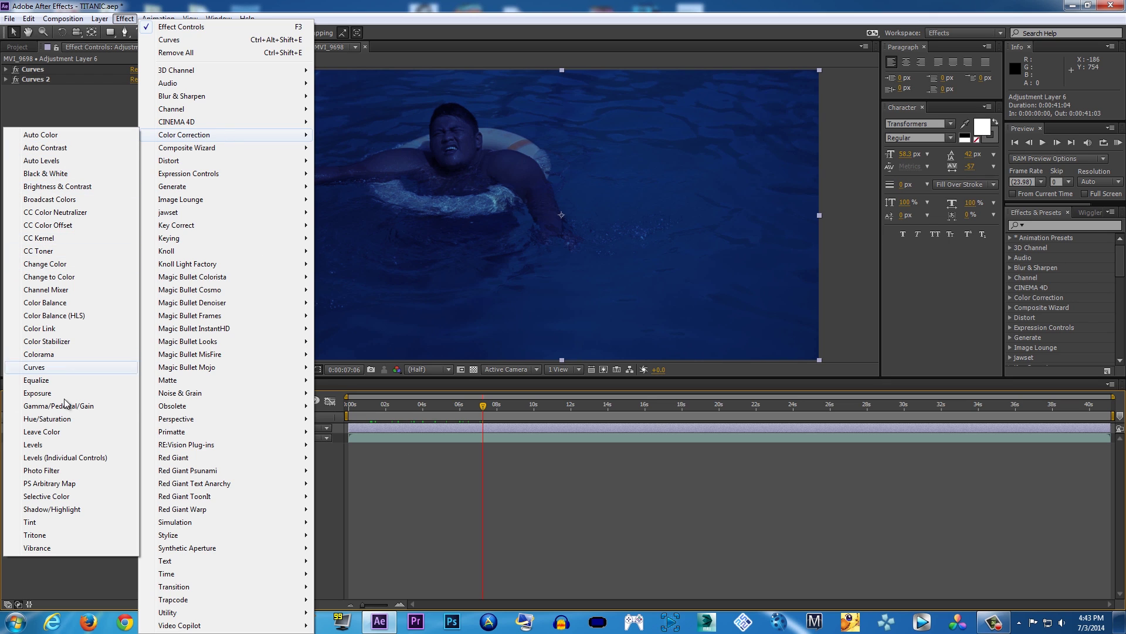
click(59, 419)
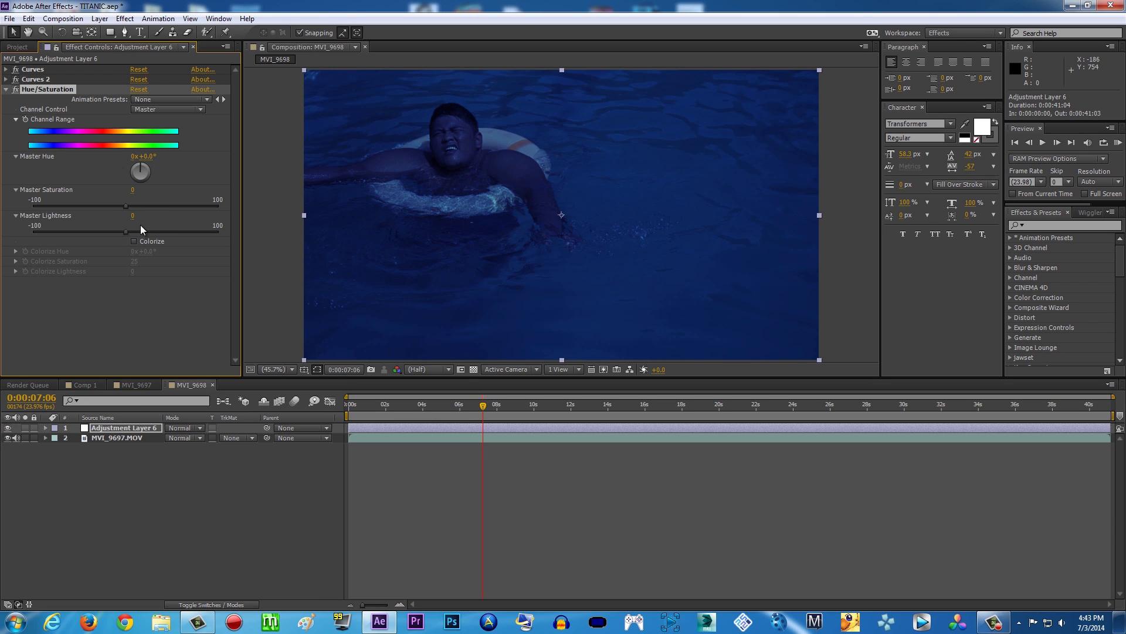
drag(125, 205, 93, 206)
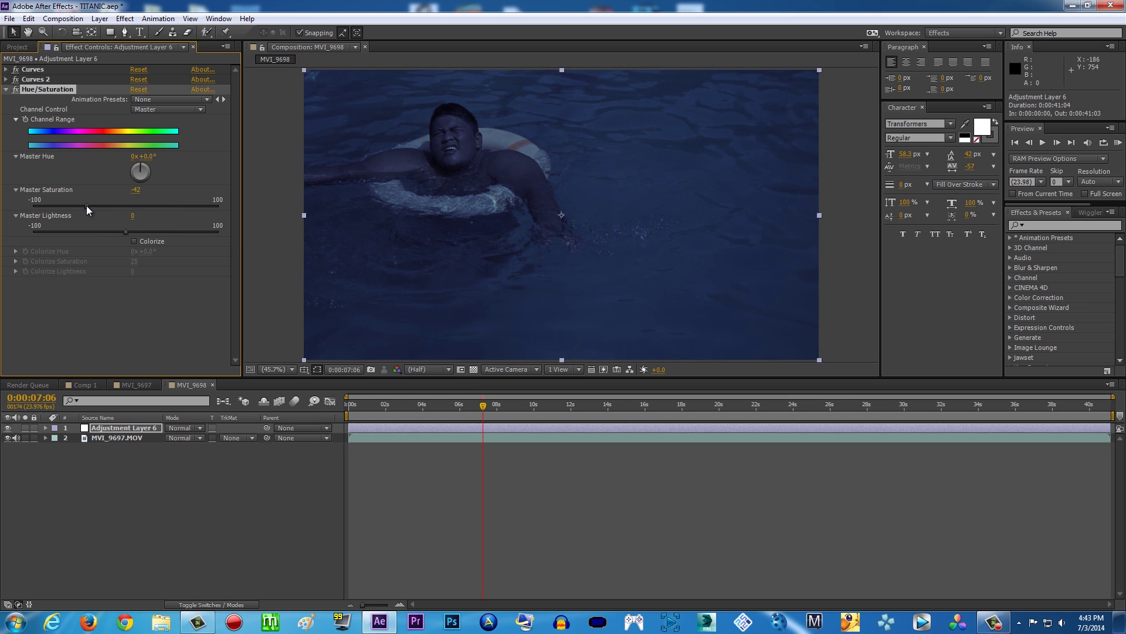
drag(80, 205, 115, 234)
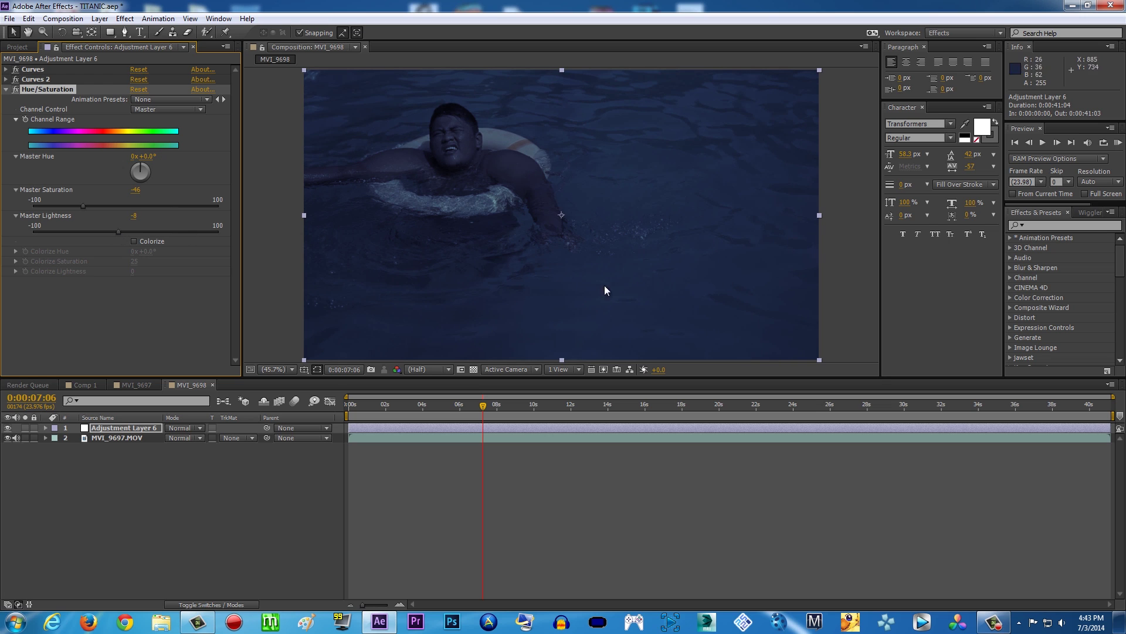
- Compare the grade with the Comp 1 ship scene and the MVI_9697 comp at 0:00:04:10, and return to MVI_9698
click(86, 384)
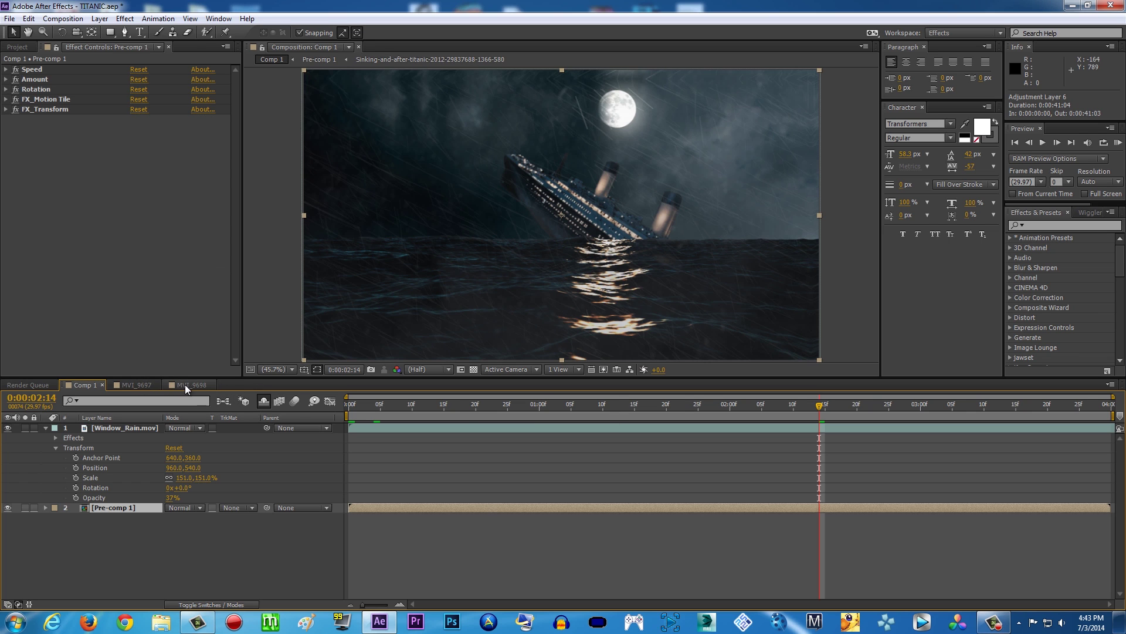
click(182, 385)
click(83, 385)
click(134, 385)
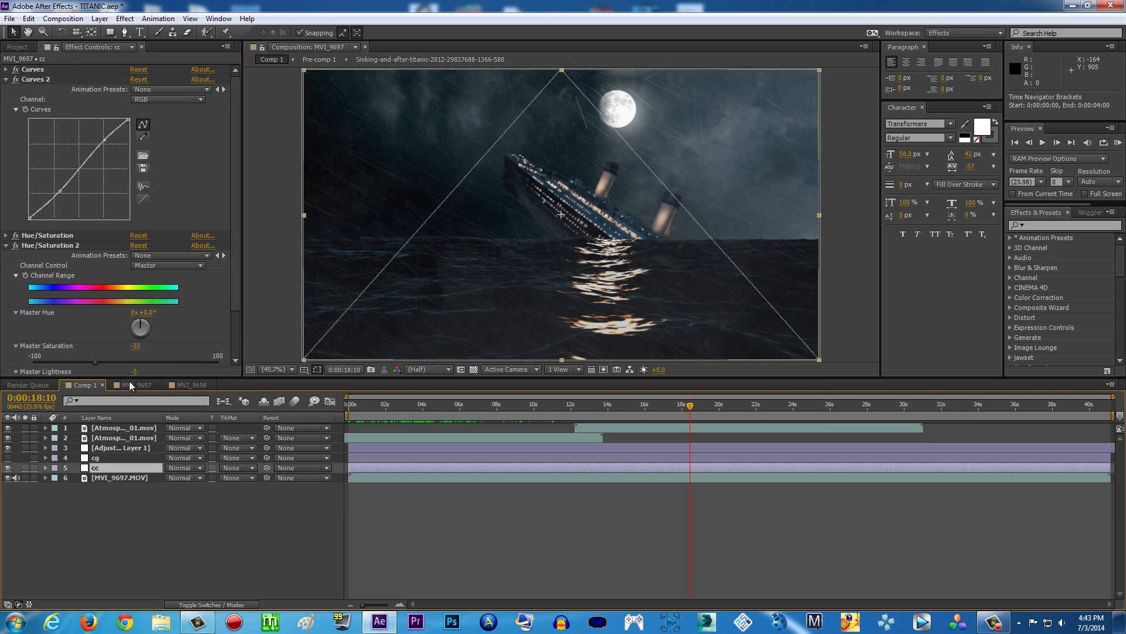
drag(467, 406, 430, 406)
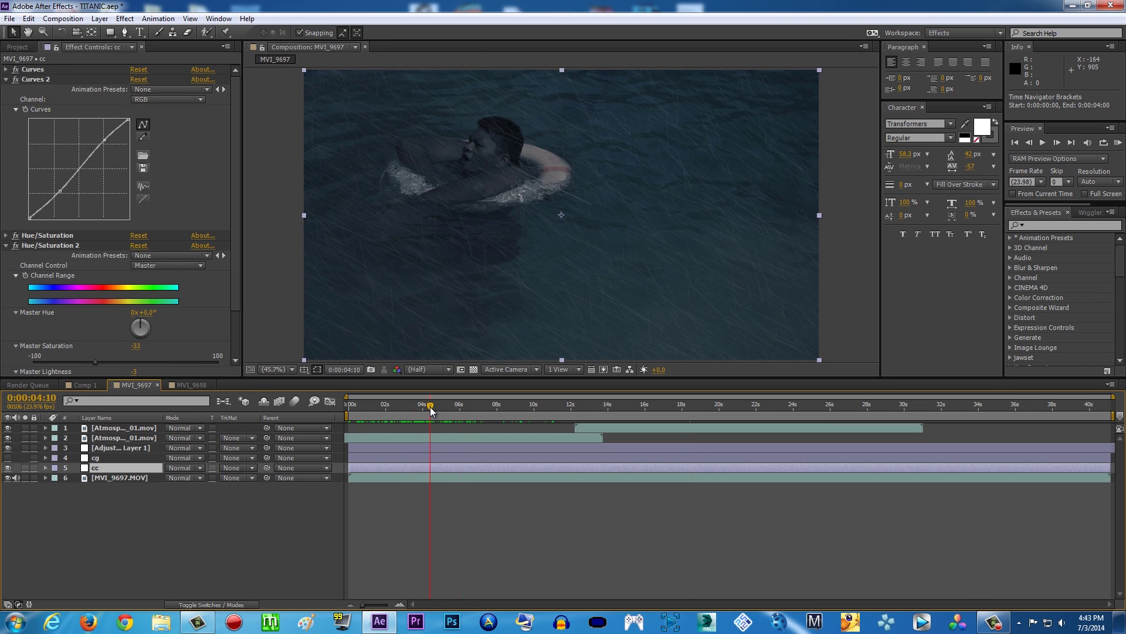
click(176, 385)
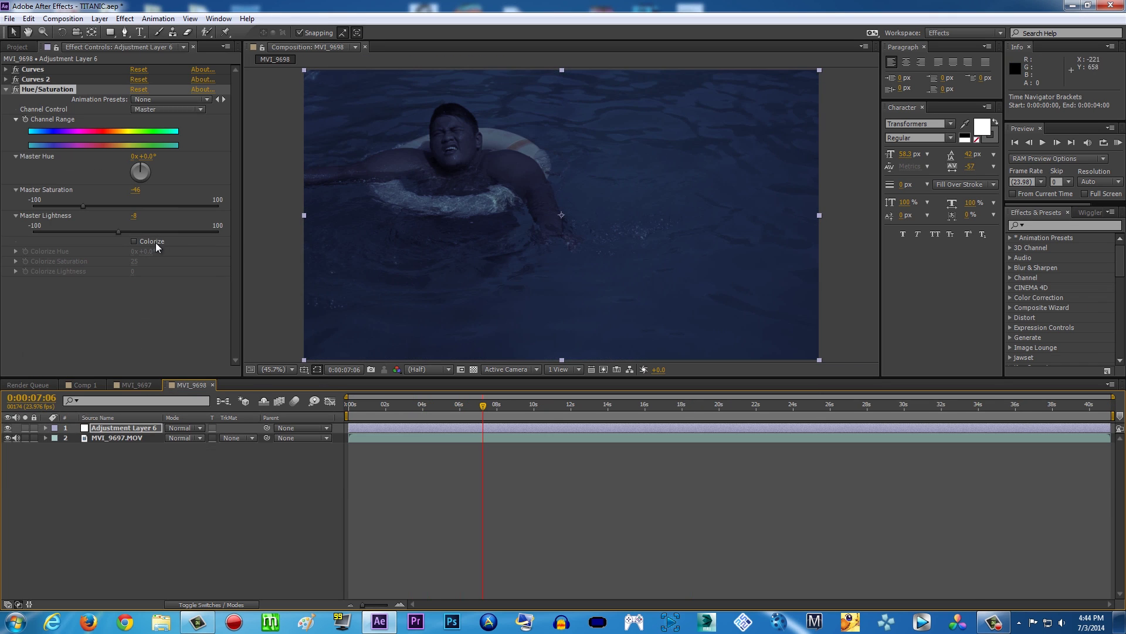
- Set the Master Saturation to -45 and move the current time to 0:00:13:11
drag(107, 231, 81, 206)
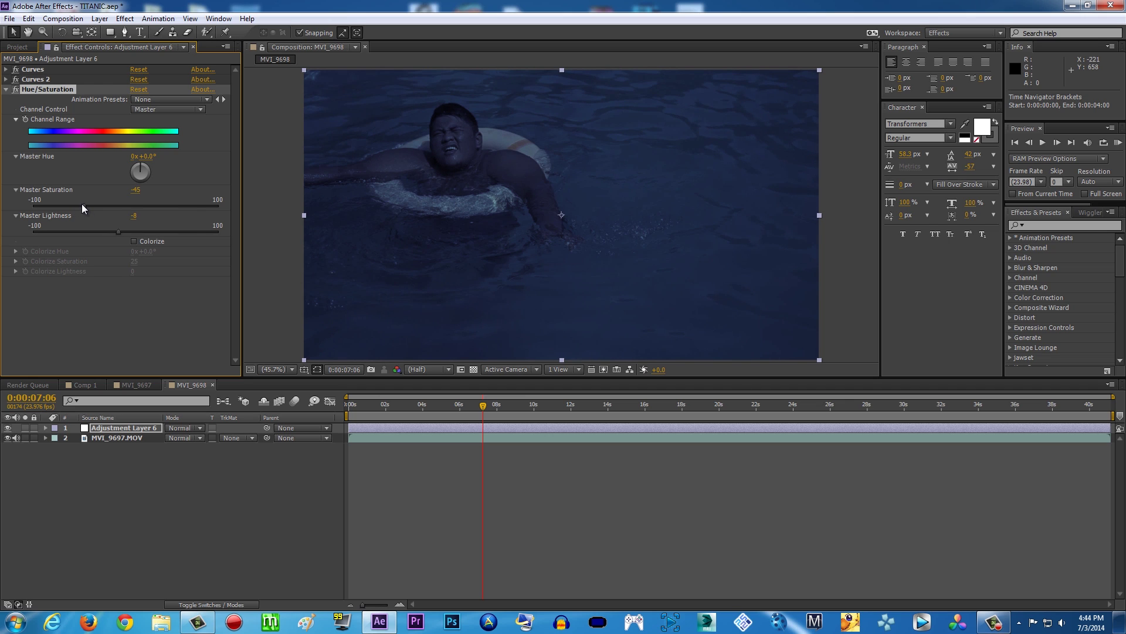
drag(450, 406, 640, 405)
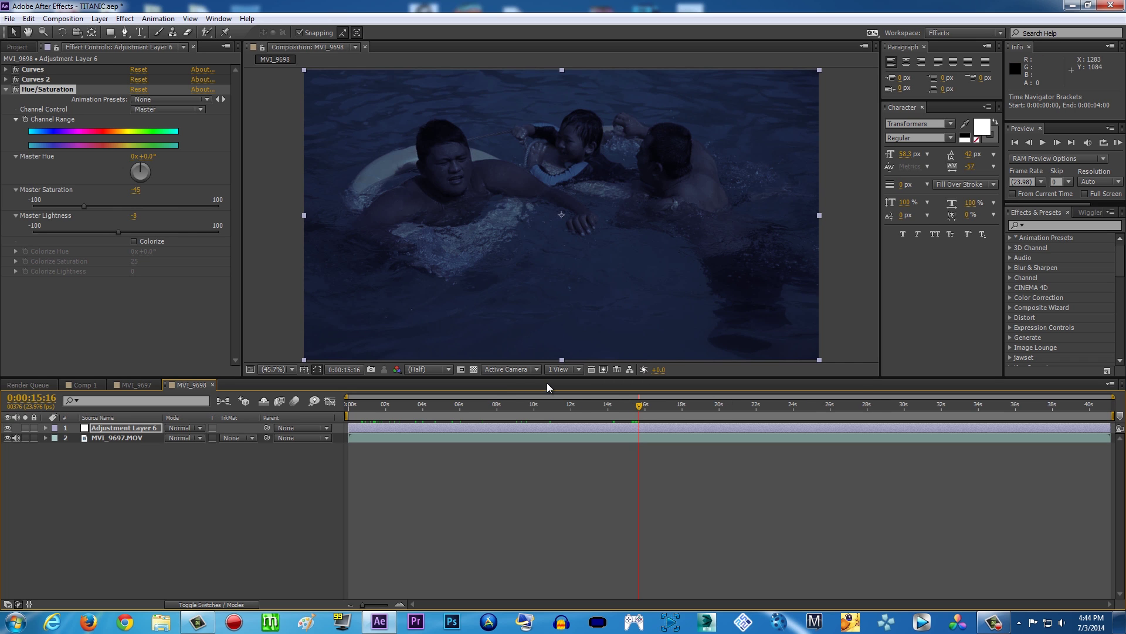
mouse_move(579, 405)
mouse_down()
mouse_move(548, 404)
mouse_move(597, 405)
mouse_up()
- Toggle the visibility of Adjustment Layer 6 repeatedly to compare the footage before and after grading
click(8, 428)
click(9, 427)
click(8, 427)
click(8, 427)
click(9, 427)
click(8, 428)
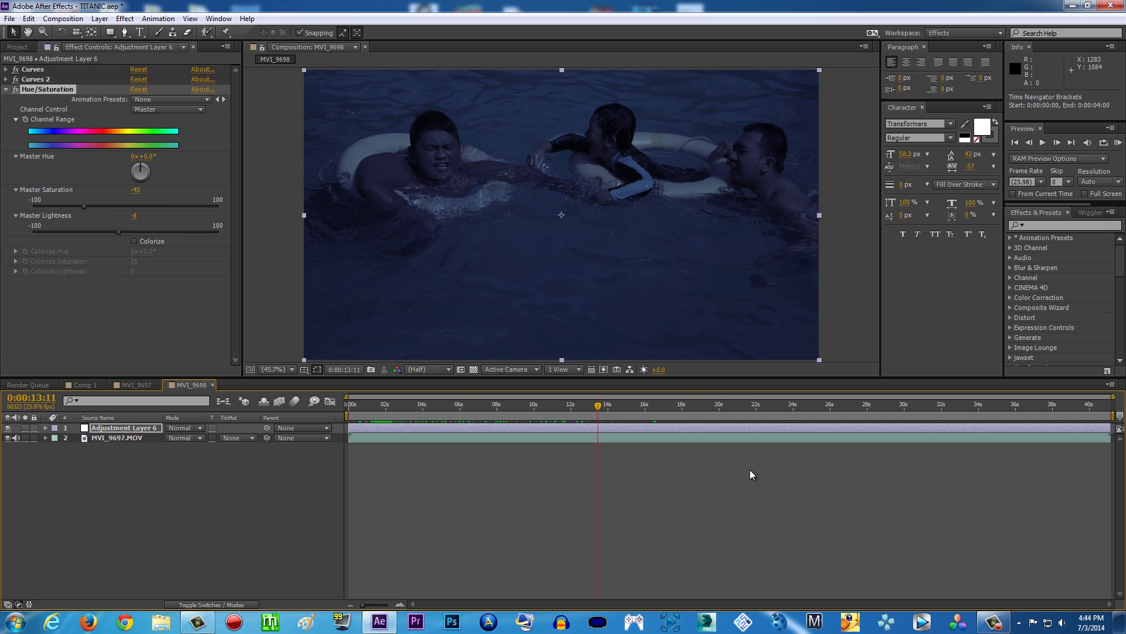
- Check the grade at 0:00:24:21 and 0:00:15:16, with the Hue/Saturation effect collapsed
click(756, 404)
click(810, 404)
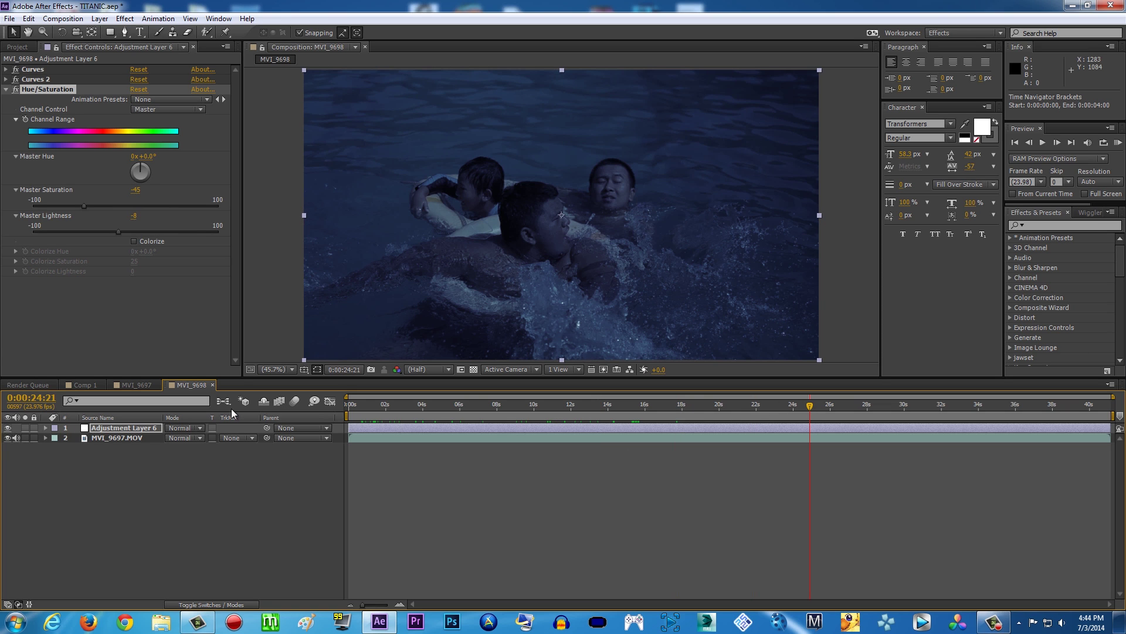
click(6, 90)
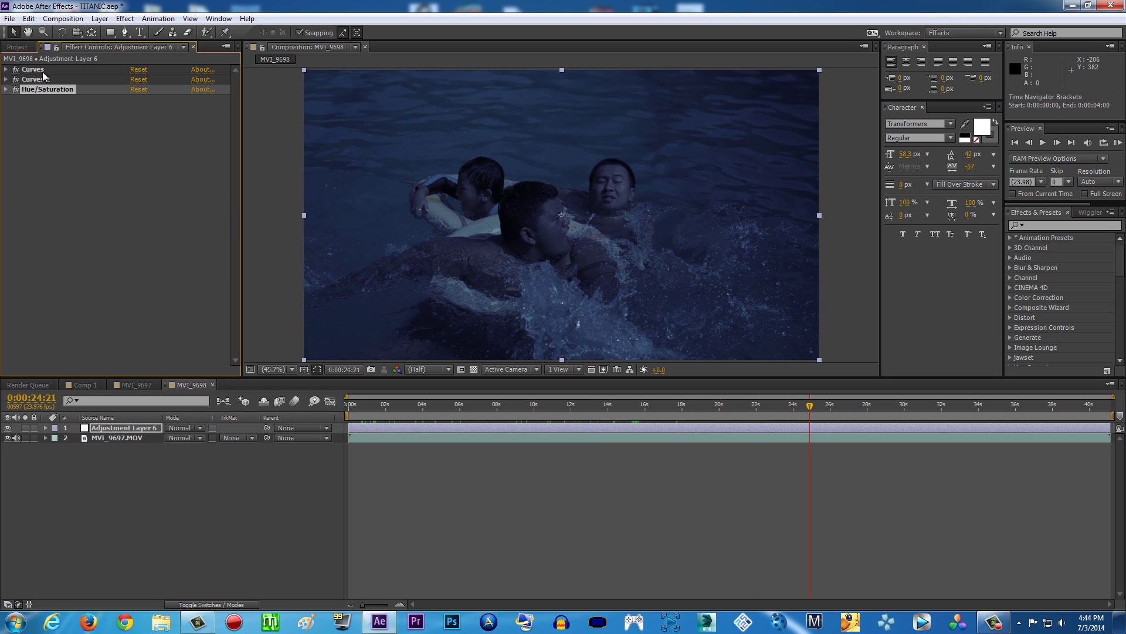
click(45, 71)
click(53, 97)
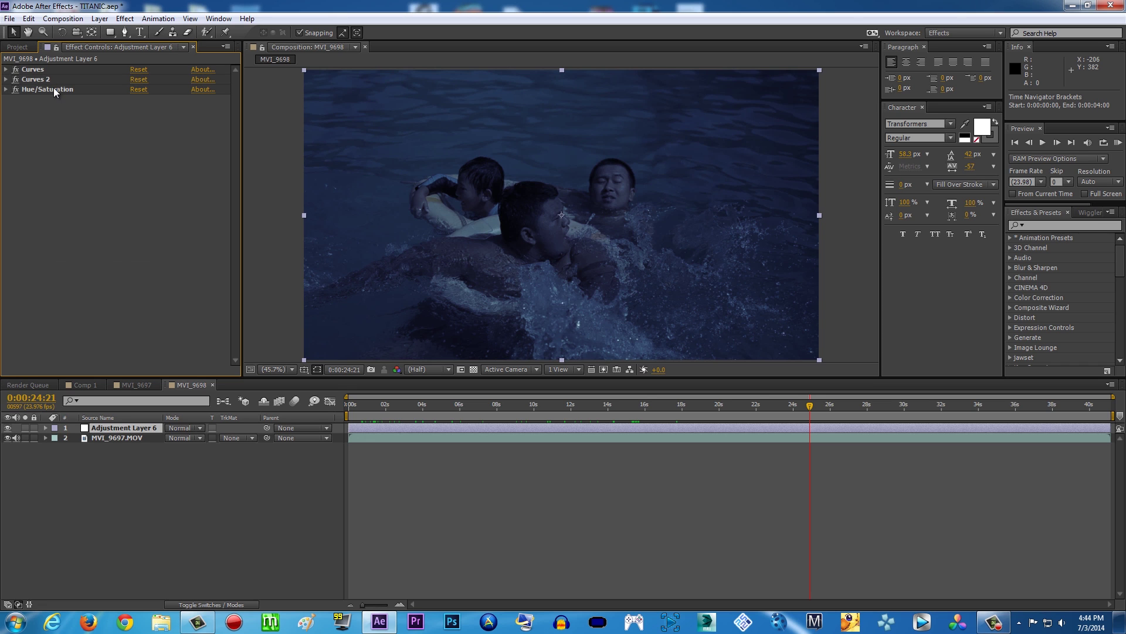
drag(720, 400, 639, 405)
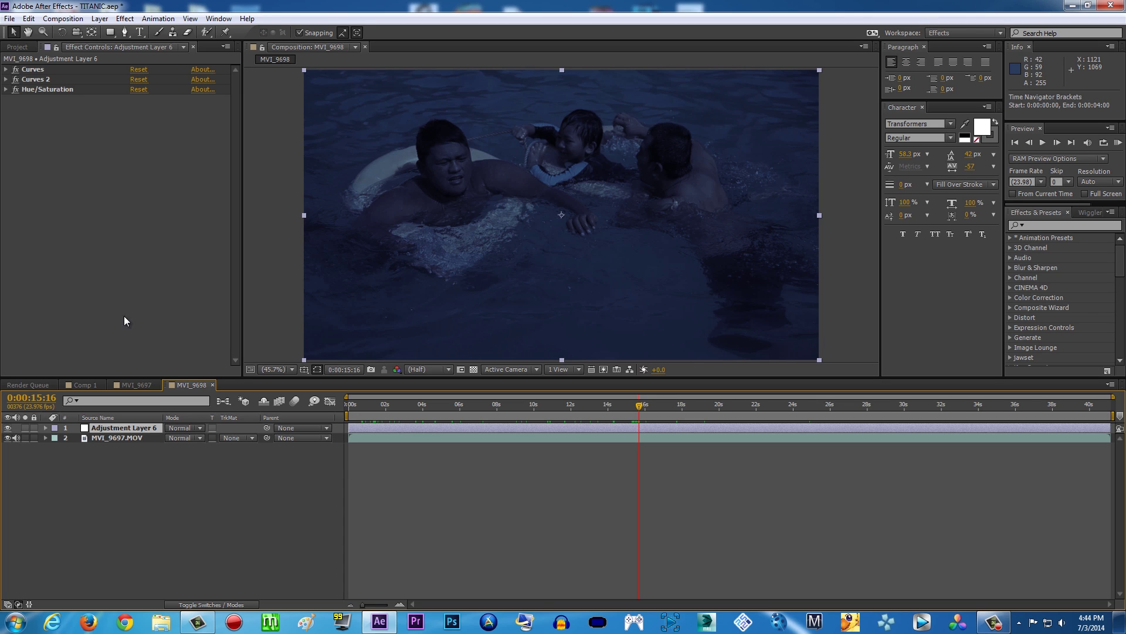
- Create a second adjustment layer above Adjustment Layer 6
click(100, 19)
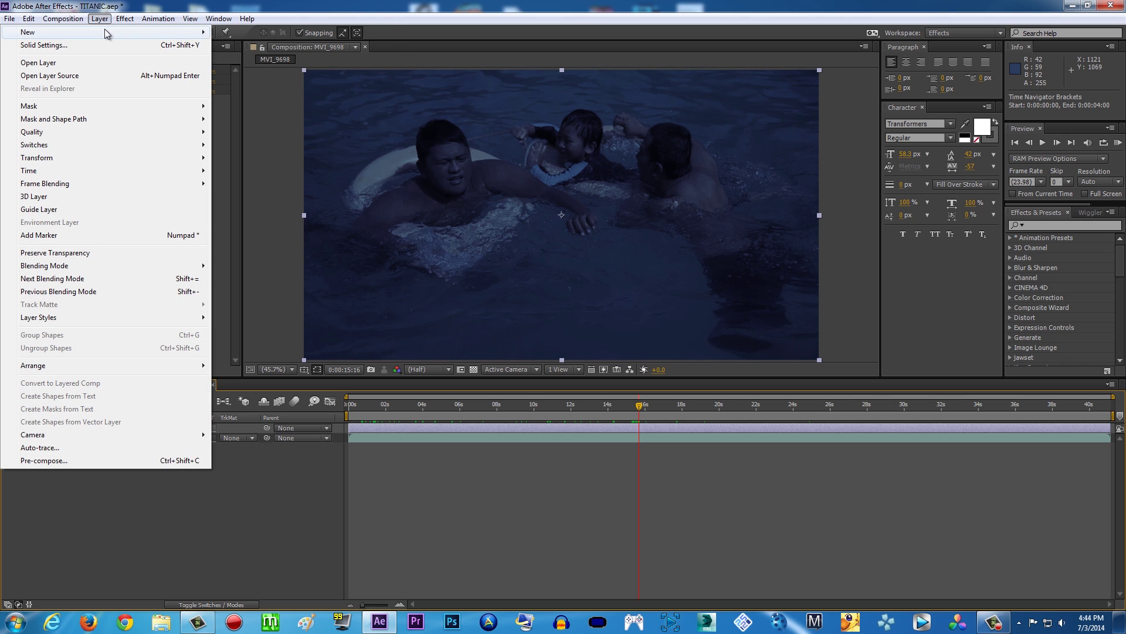
mouse_move(105, 30)
click(270, 110)
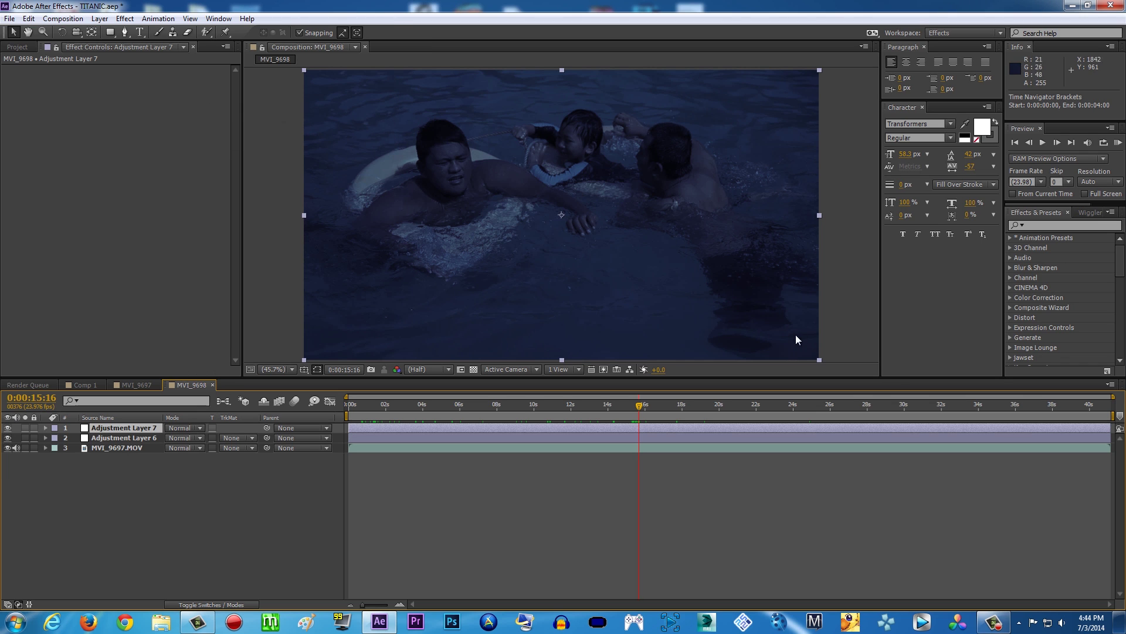
click(1049, 226)
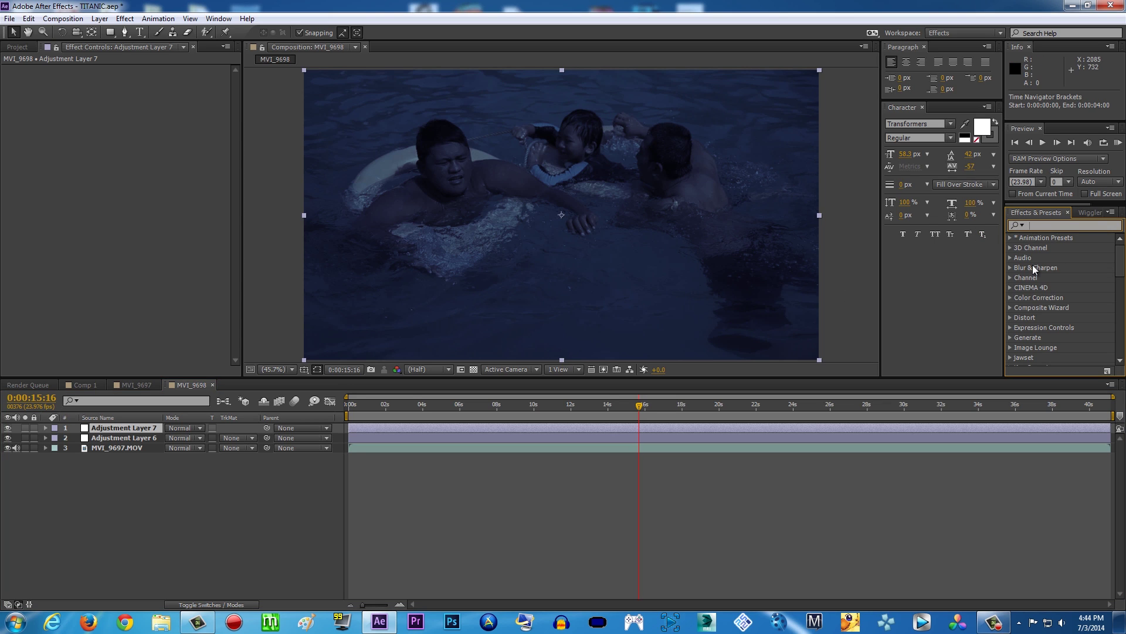
click(125, 18)
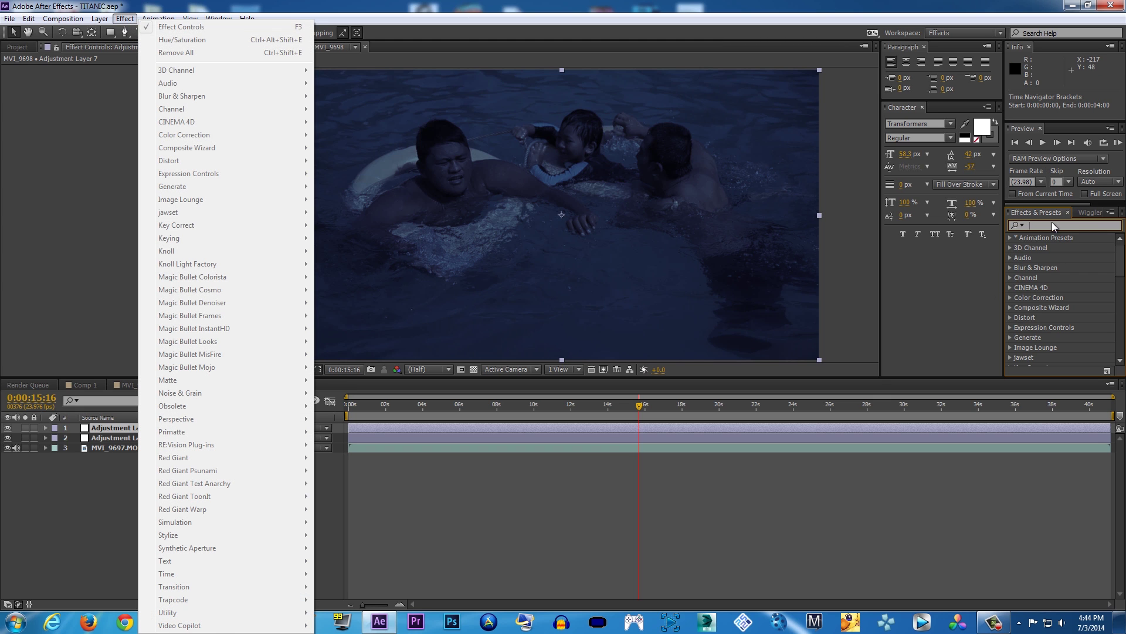
click(1053, 225)
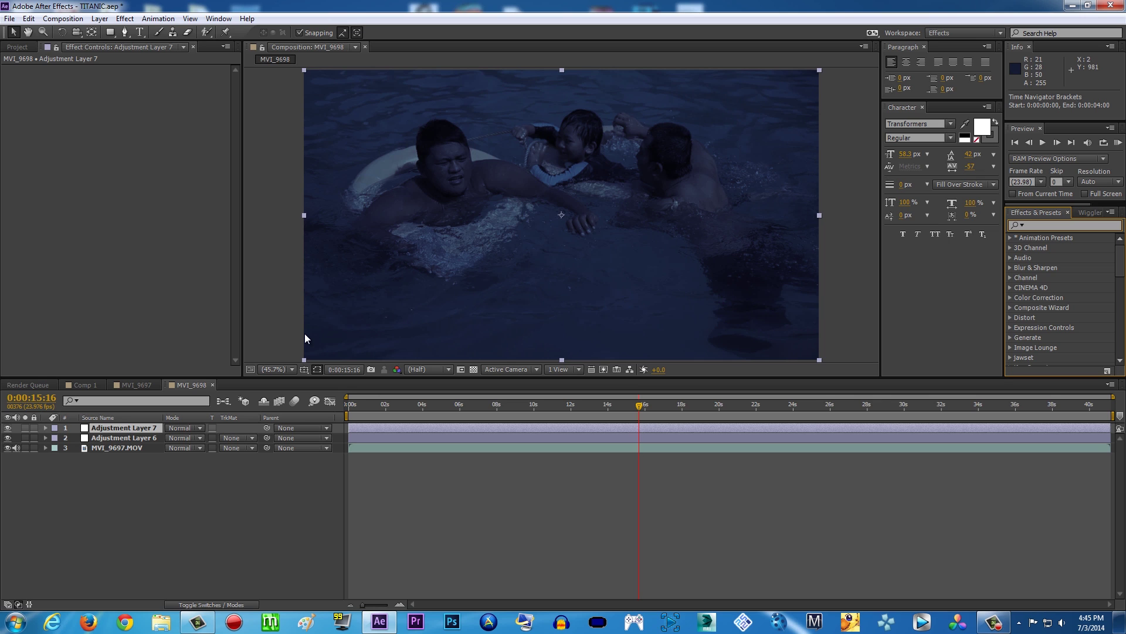
click(128, 19)
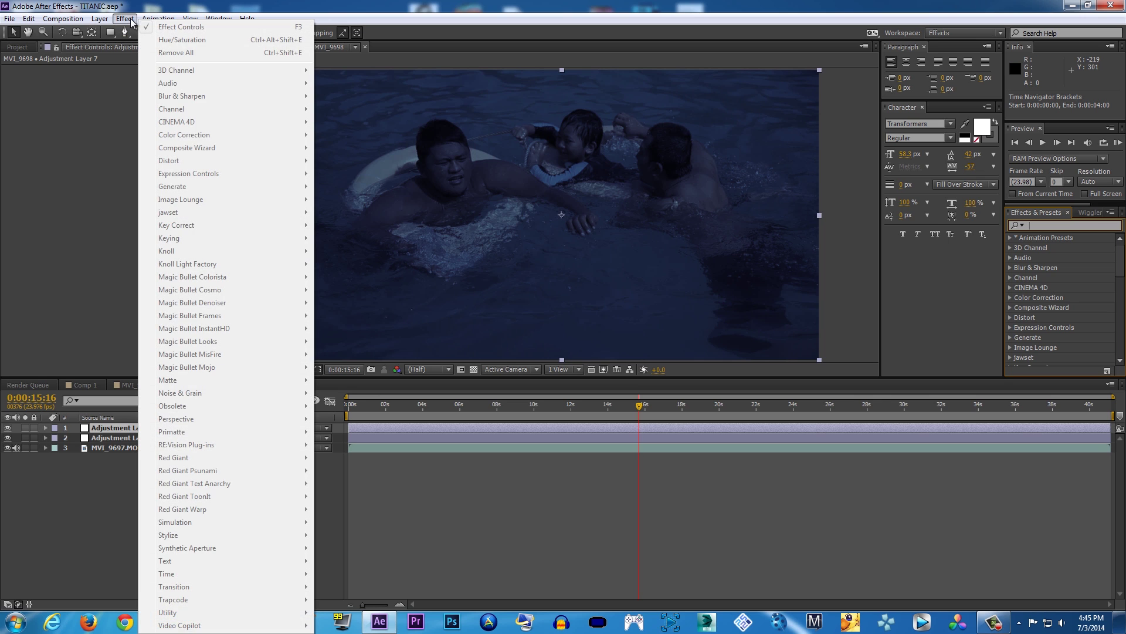
- Apply the CC Rainfall simulation effect to Adjustment Layer 7
click(369, 424)
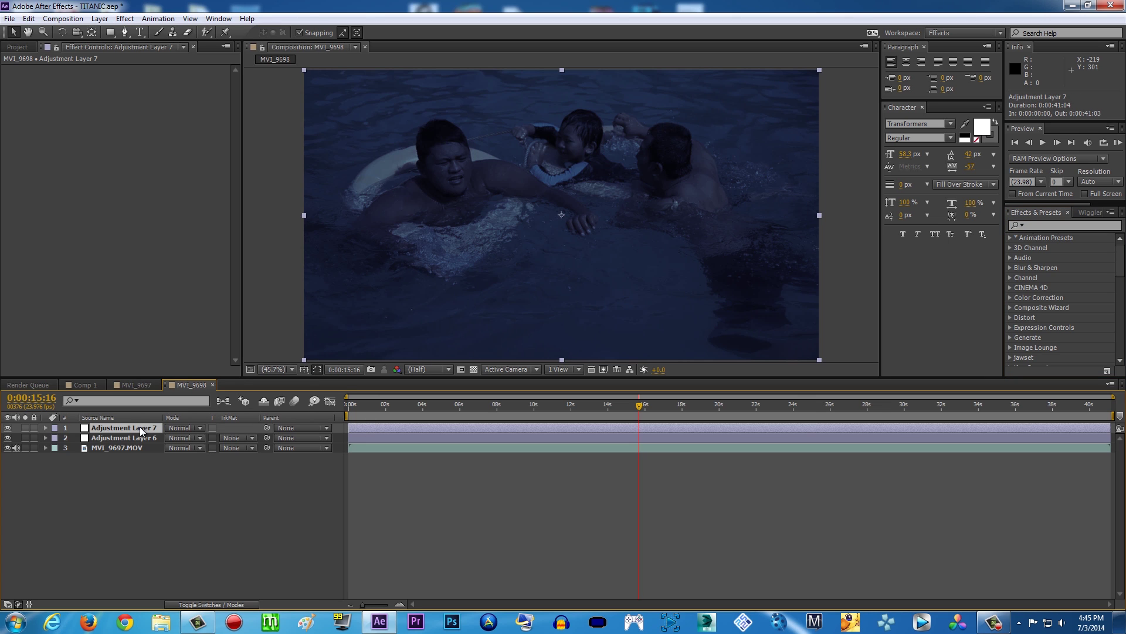
click(124, 19)
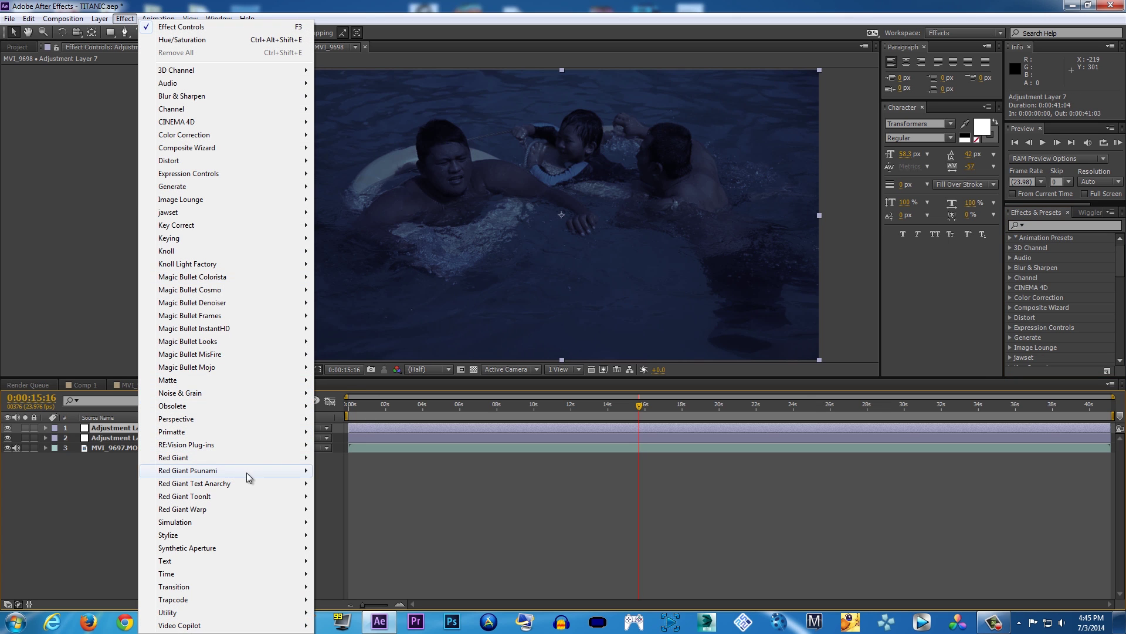
mouse_move(229, 522)
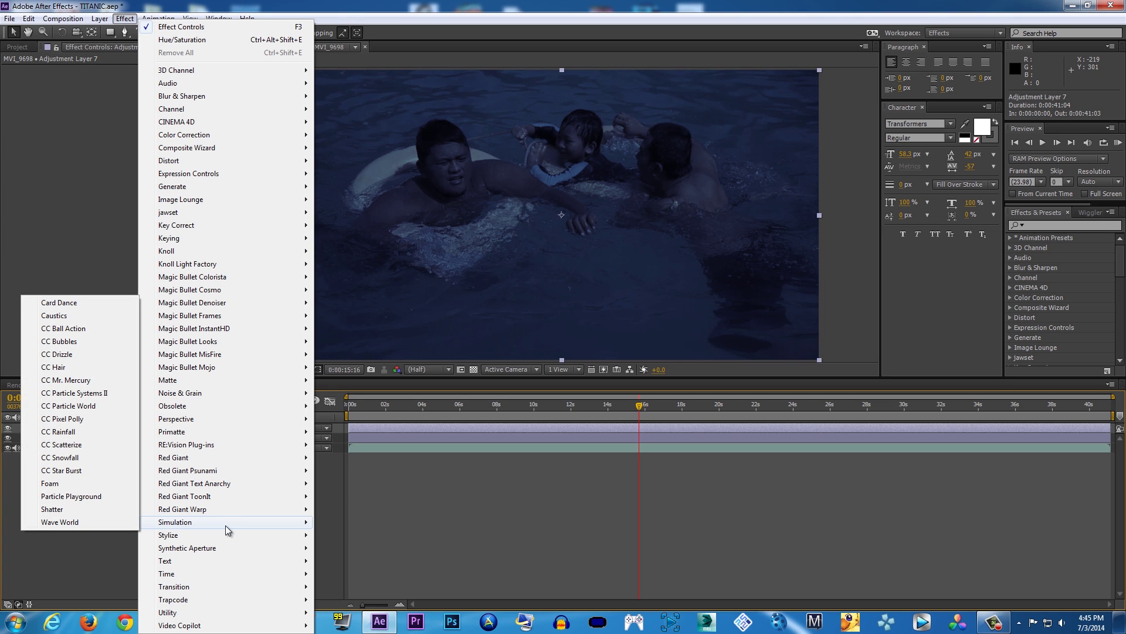
click(73, 436)
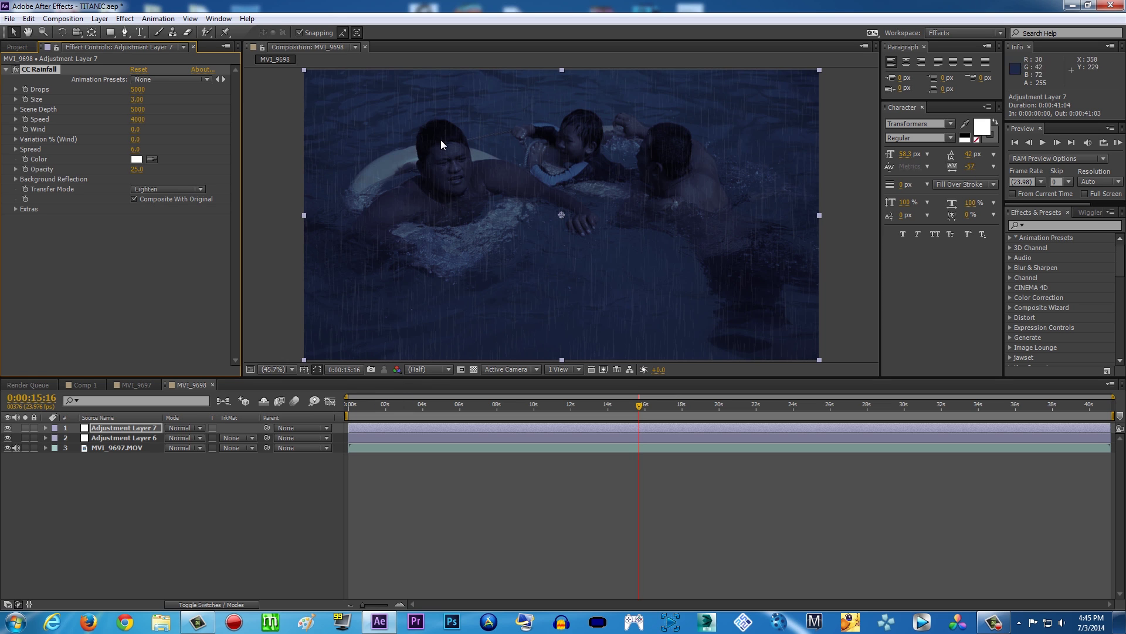
- Scrub through the rain footage, and compare it with the rain in the MVI_9697 comp and Comp 1
drag(413, 402, 648, 401)
mouse_move(422, 403)
mouse_down()
mouse_move(365, 411)
mouse_move(505, 406)
mouse_move(442, 406)
mouse_up()
click(140, 385)
key(space)
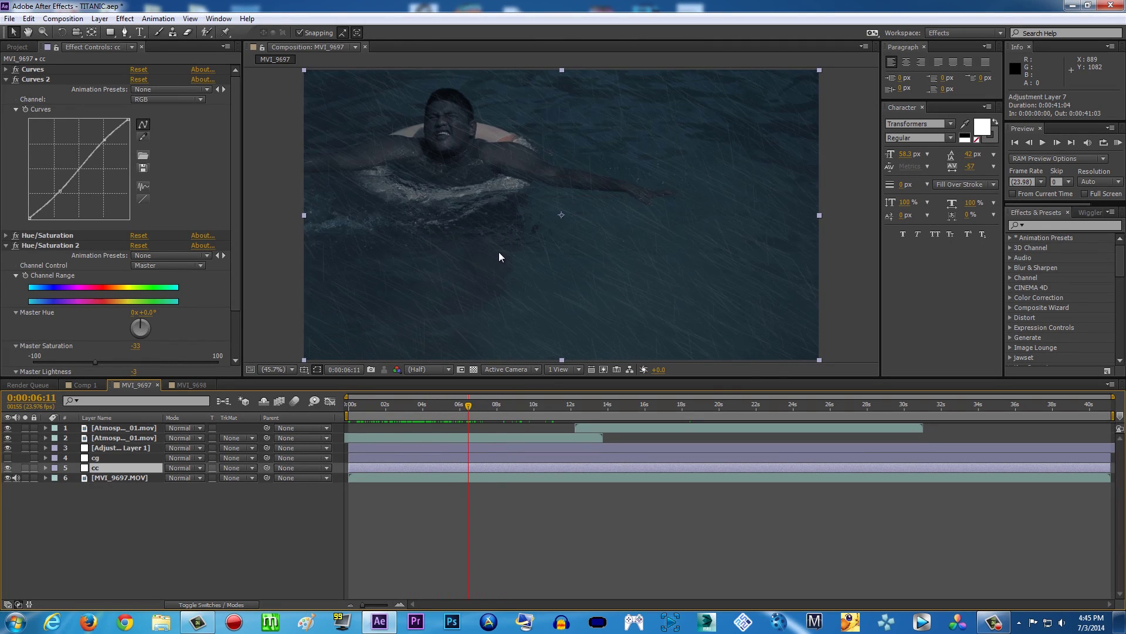
click(89, 385)
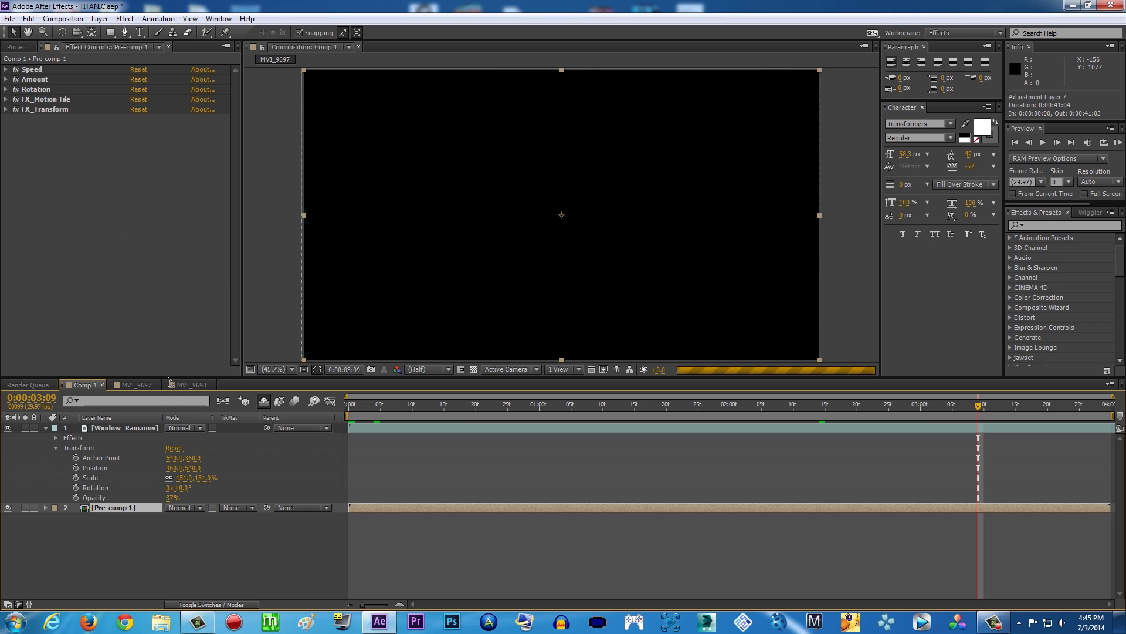
- At 0:00:04:12 in the MVI_9698 comp, set CC Rainfall's Speed to 4970, Variation % (Wind) to 100, Spread to 9.5 and Scene Depth to 5810
click(190, 385)
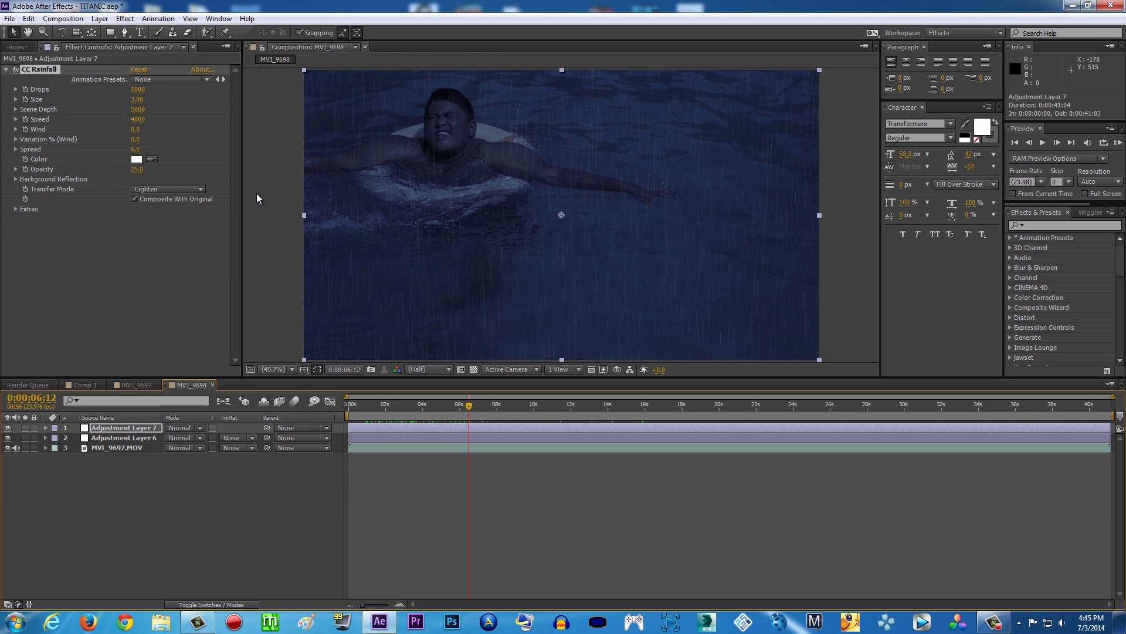
click(429, 404)
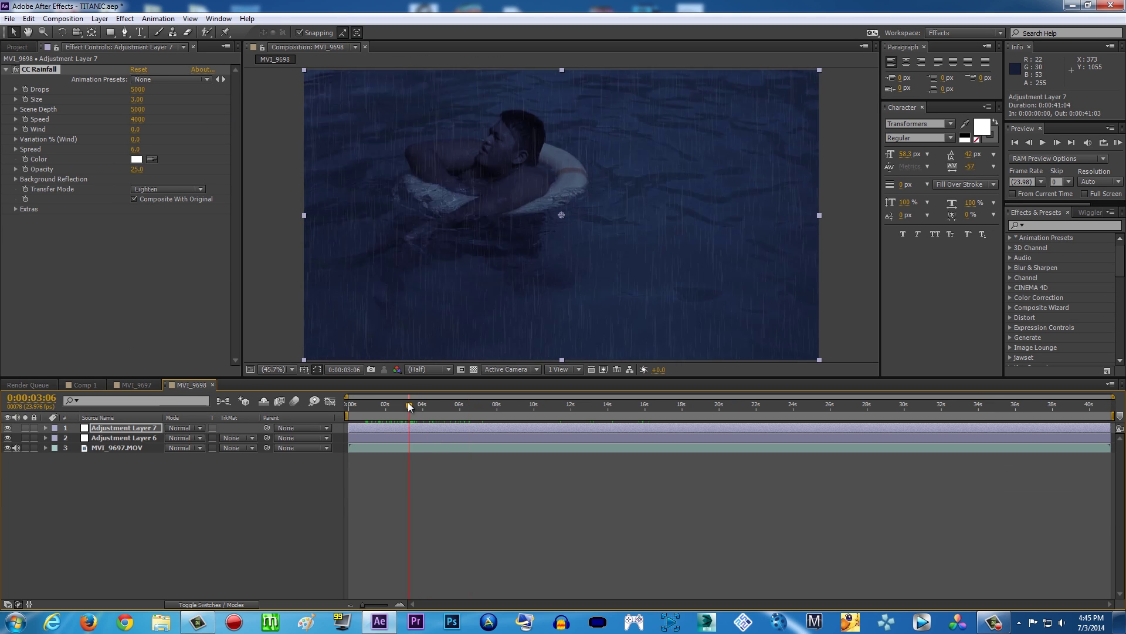
drag(431, 404, 432, 404)
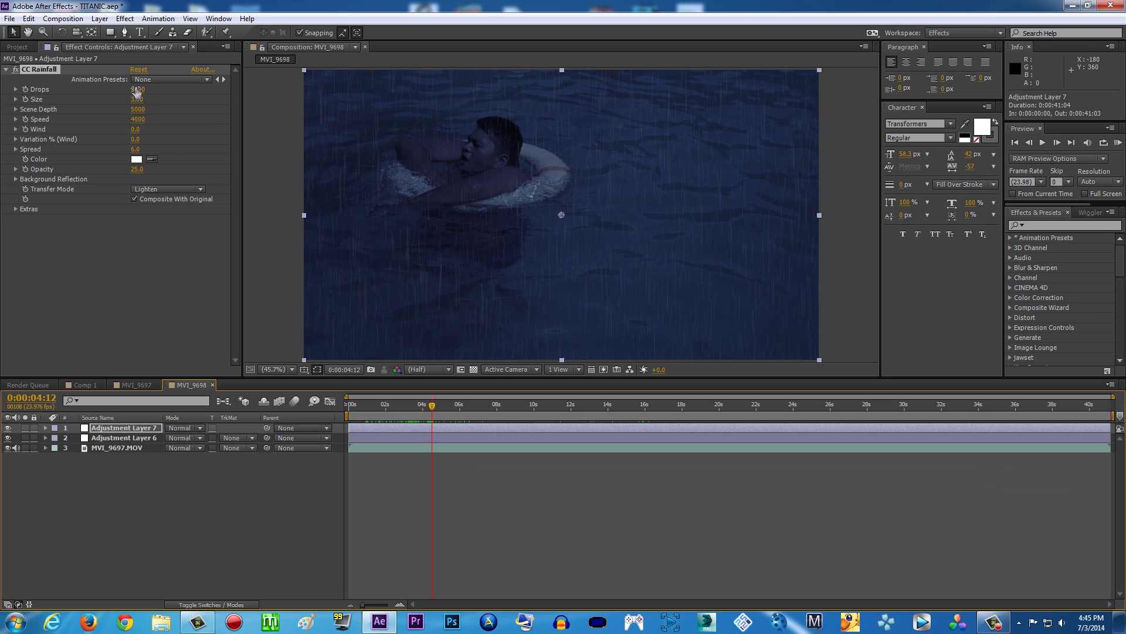
drag(139, 122, 217, 130)
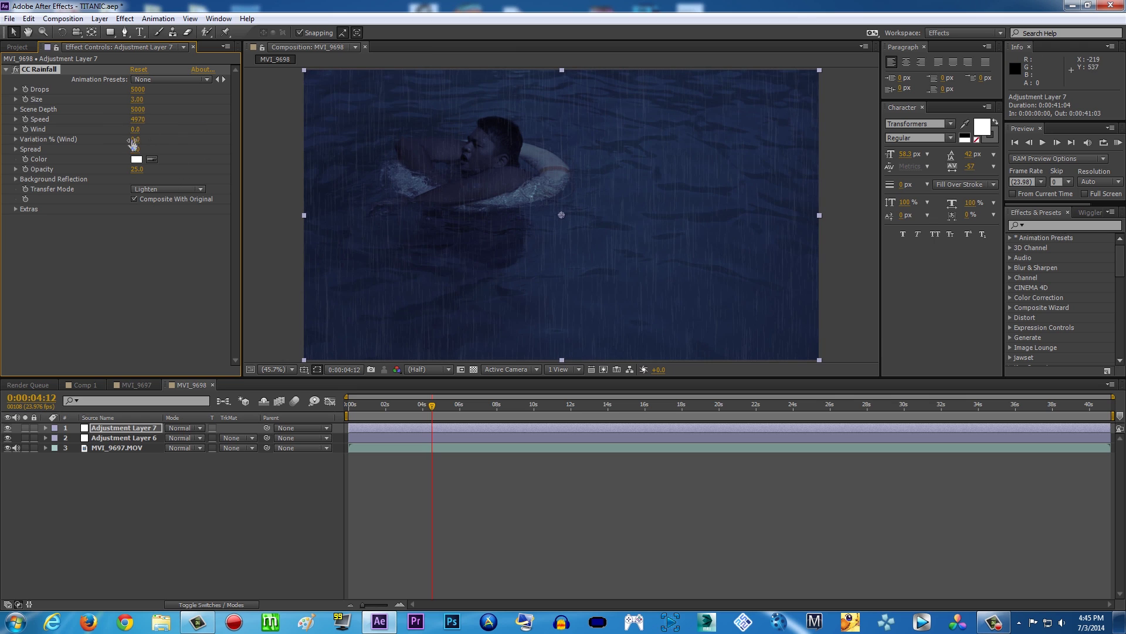
drag(133, 143, 340, 140)
drag(136, 150, 170, 151)
click(15, 109)
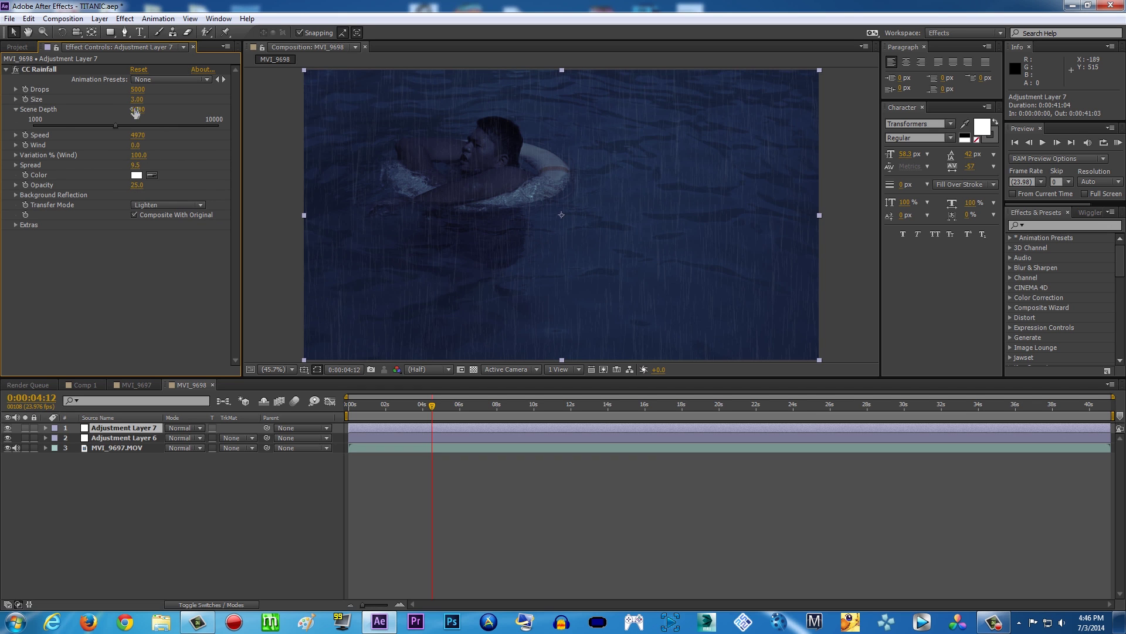
drag(136, 113, 189, 114)
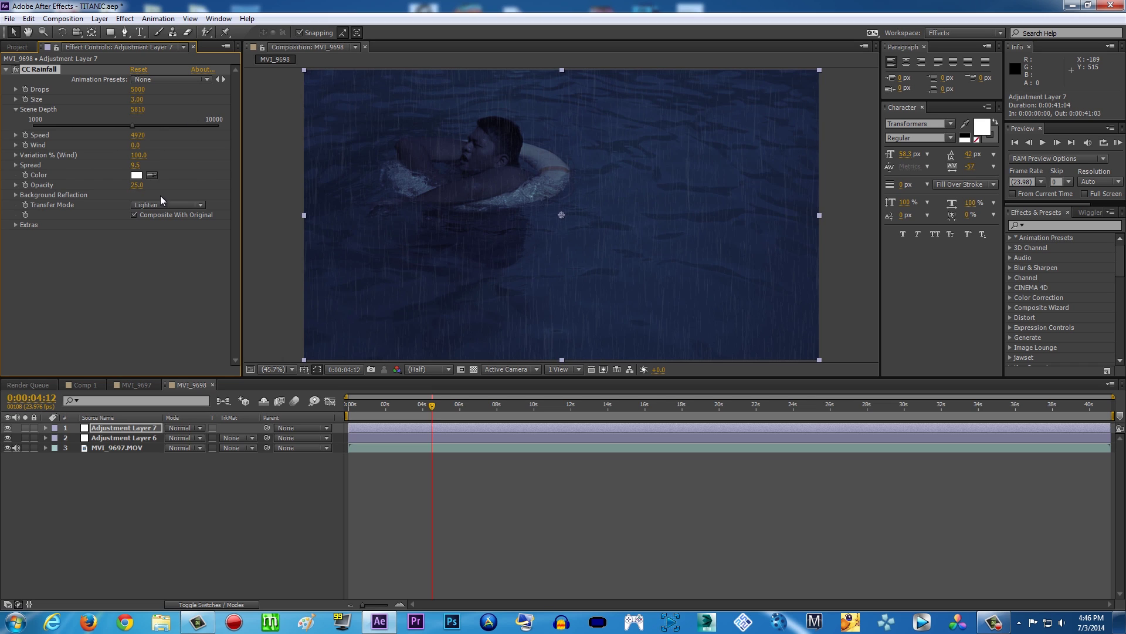
- Set CC Rainfall's Wind to -3050, using the rain in the MVI_9697 comp as reference, and check the result at 0:00:19:18
click(15, 155)
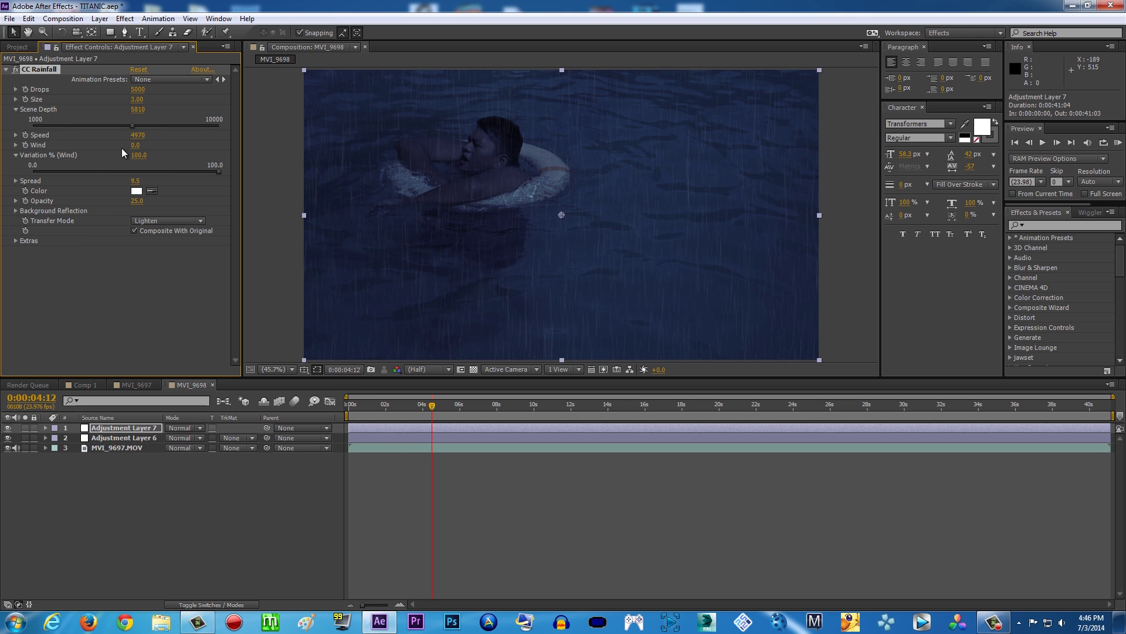
drag(135, 145, 252, 146)
click(136, 384)
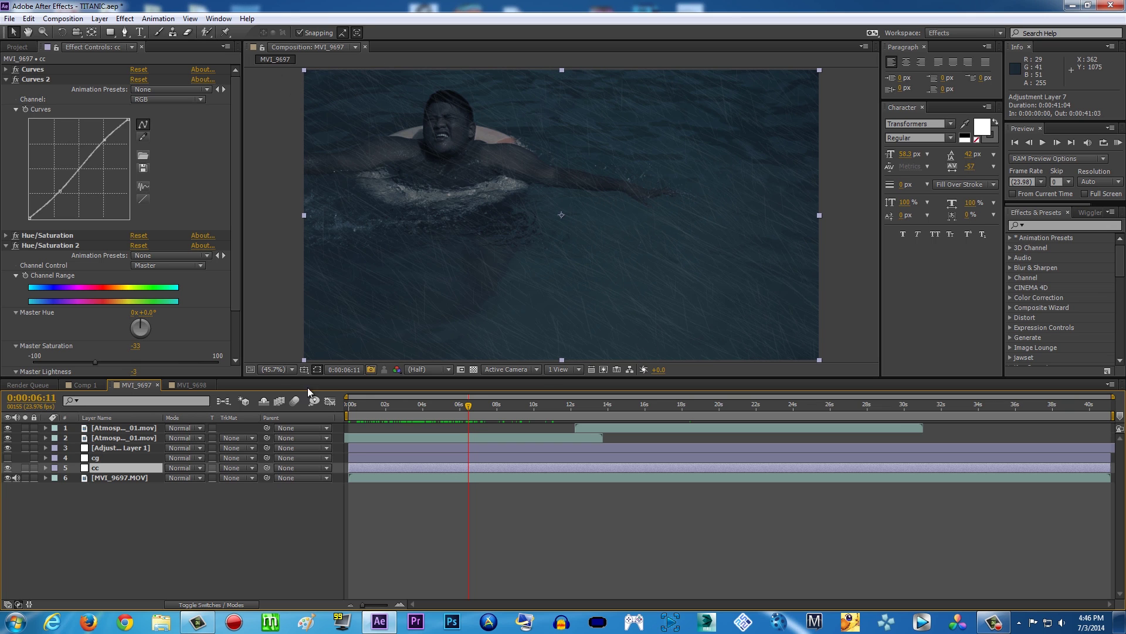
click(189, 385)
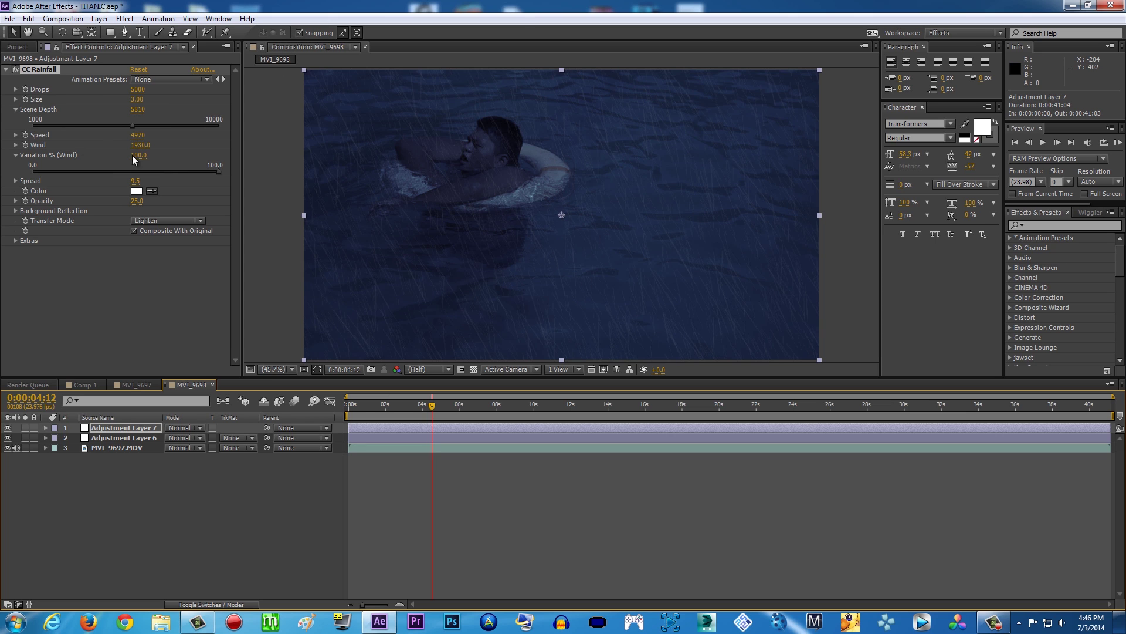
drag(140, 145, 100, 146)
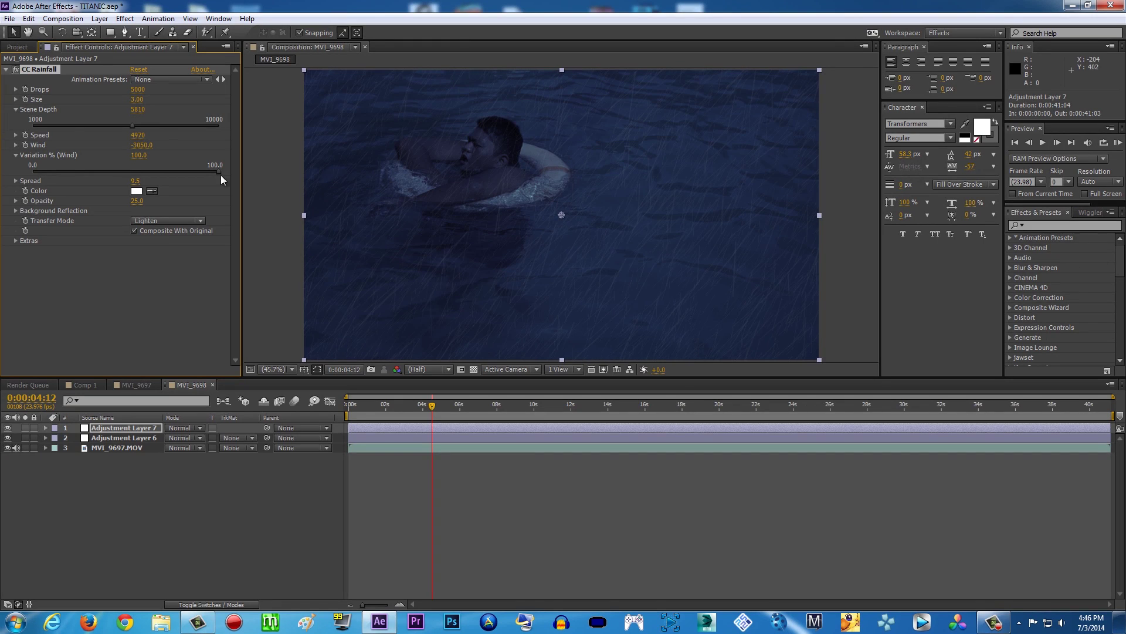
drag(482, 407, 714, 405)
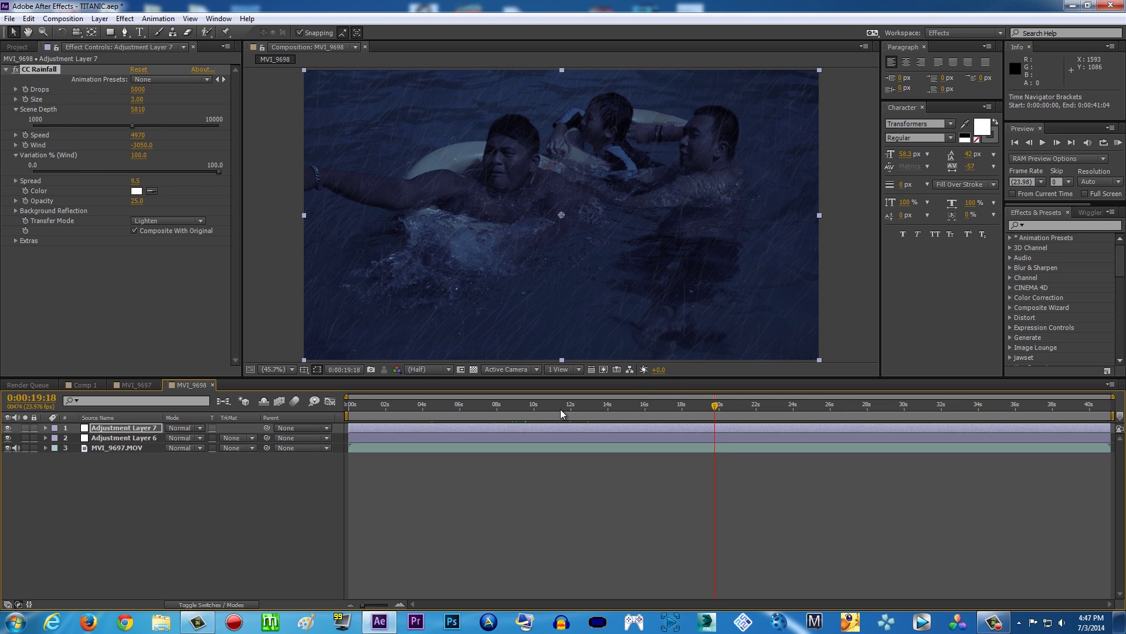
- Search the effects for "cc rain" and "rain", and locate CC Rainfall in the Simulation category
click(1043, 225)
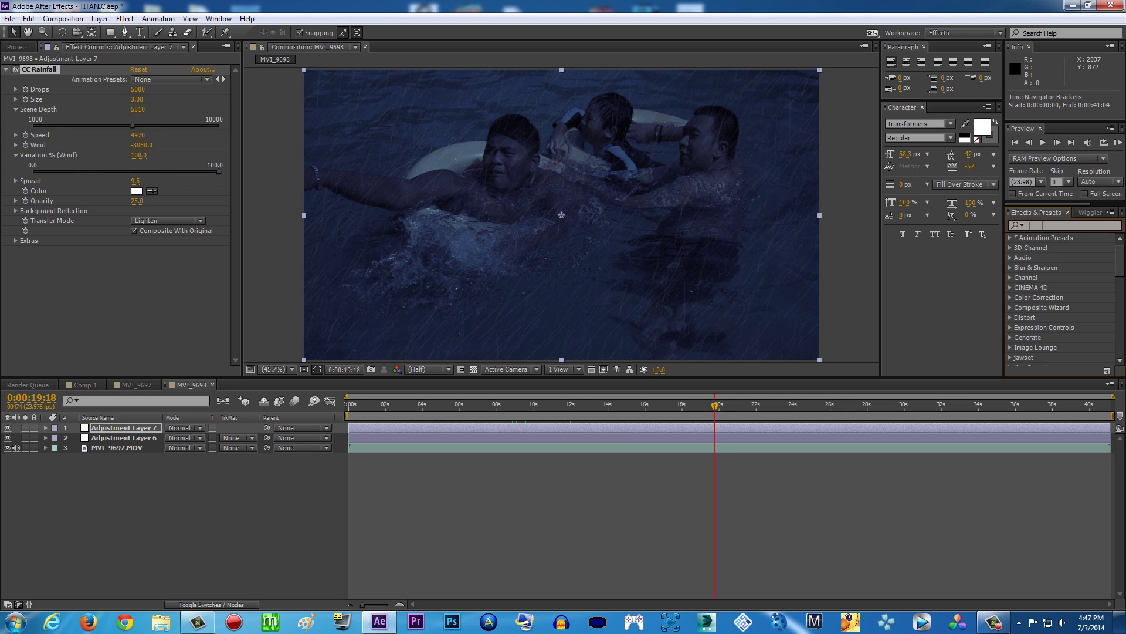
click(125, 18)
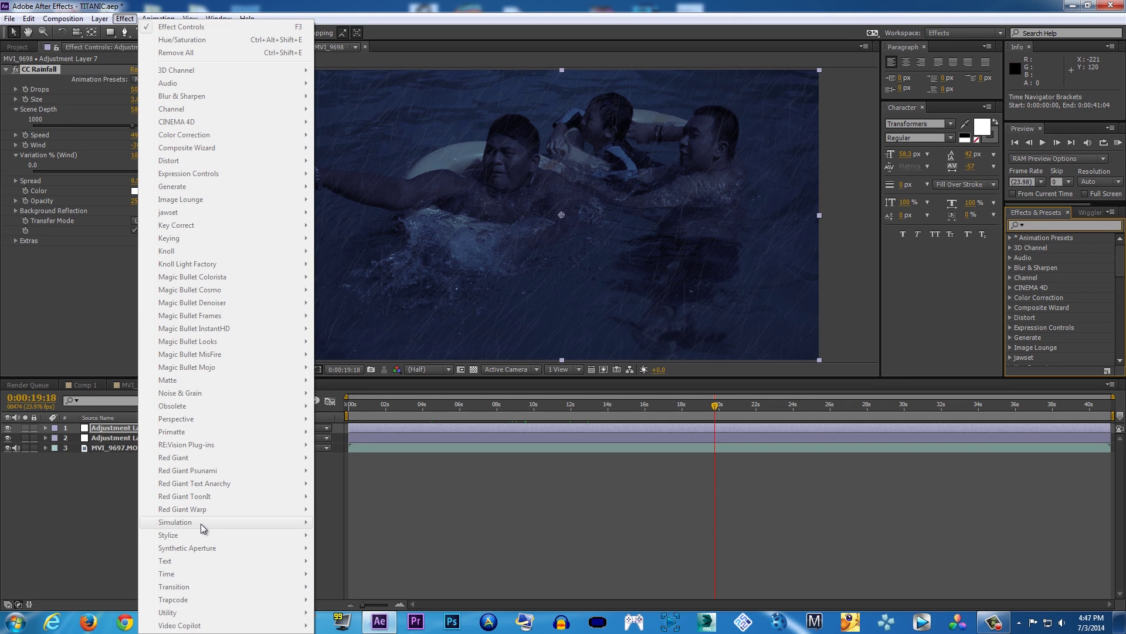
click(1039, 225)
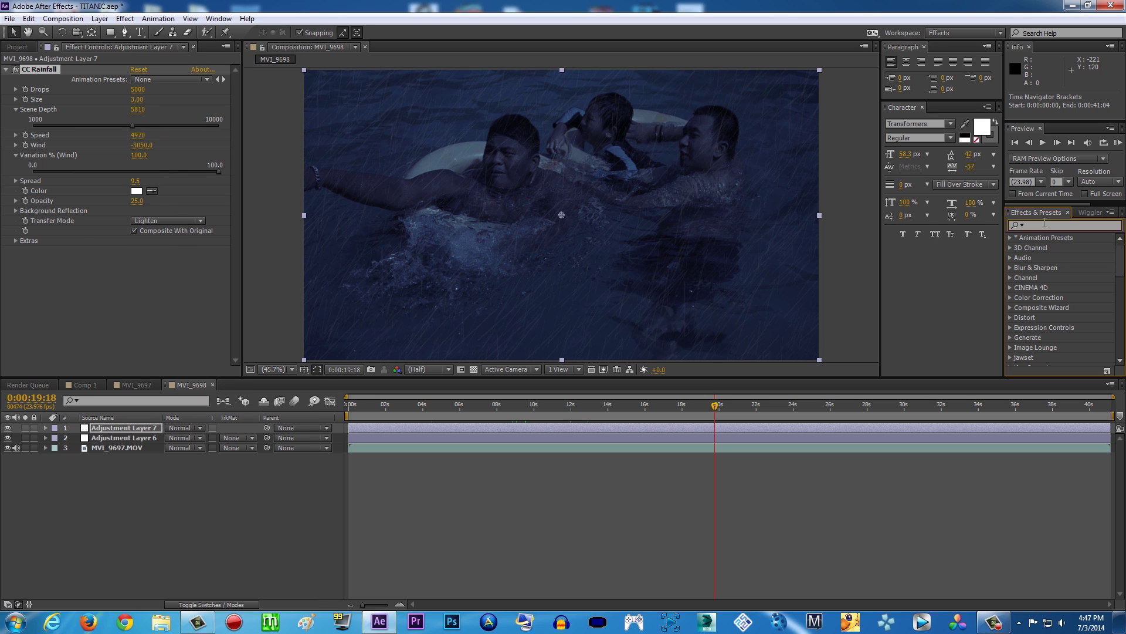
text(cc r)
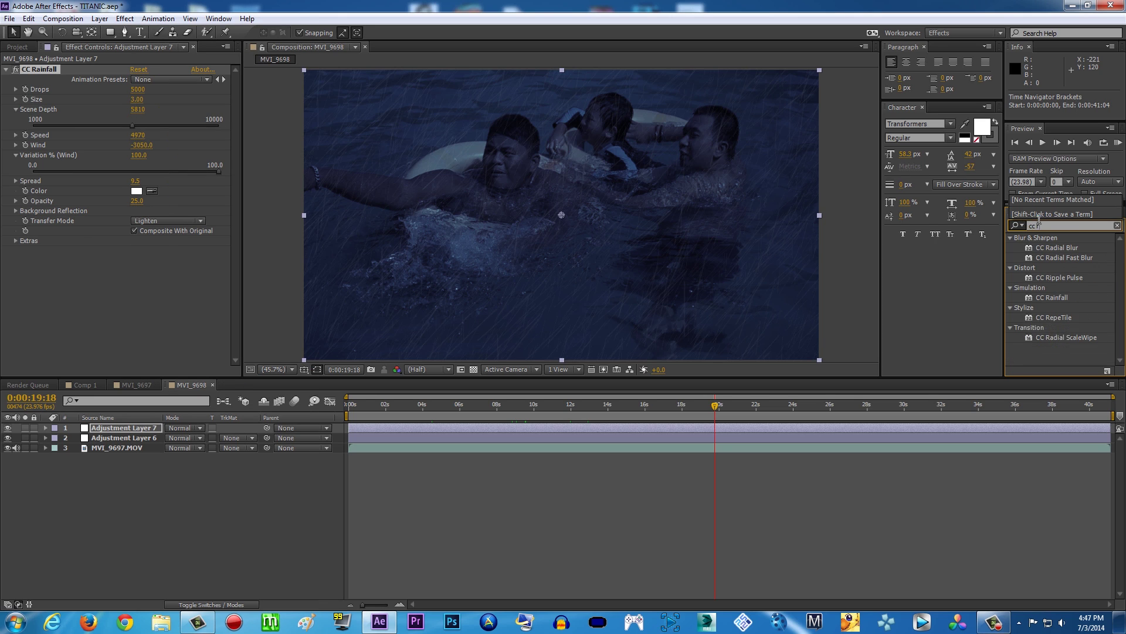
text(ain)
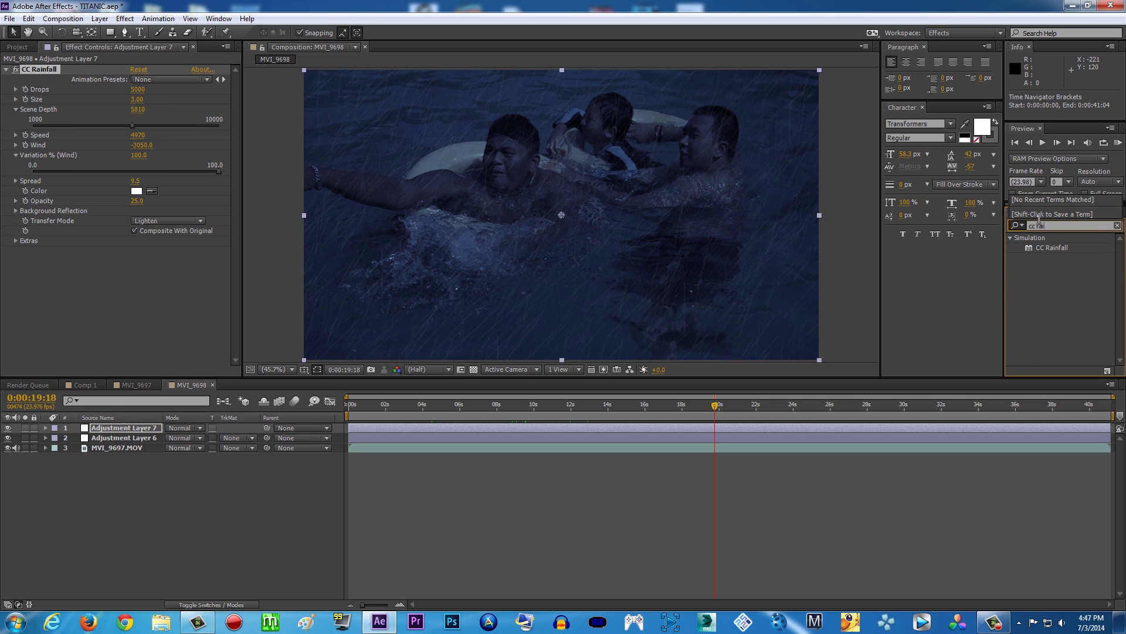
key(ctrl+a)
key(BackSpace)
text(rain)
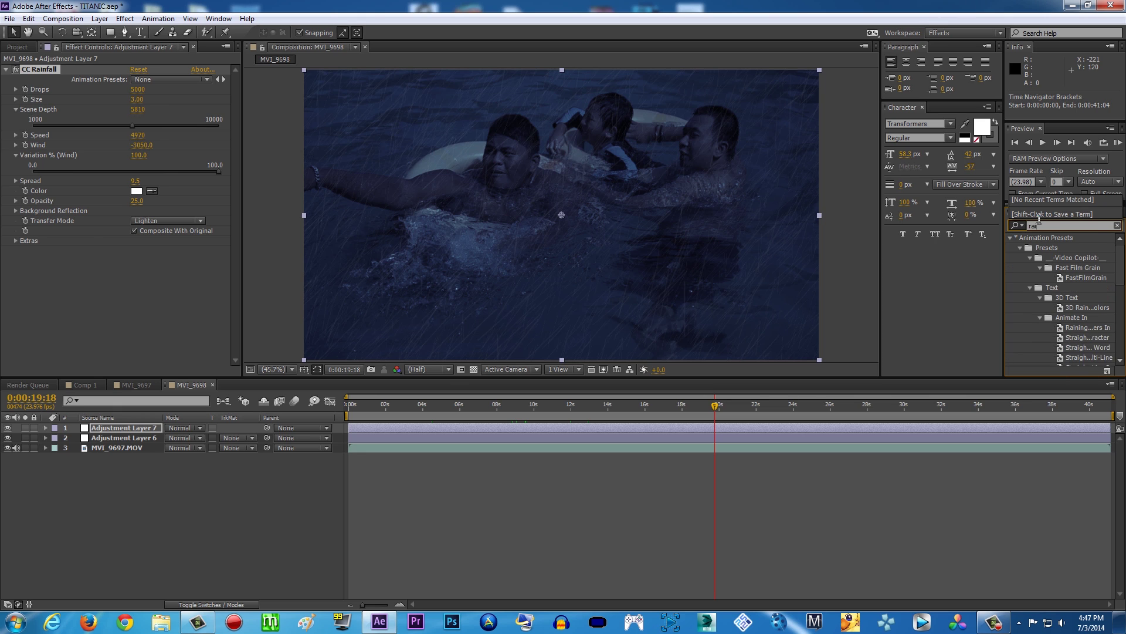
drag(1118, 270, 1122, 342)
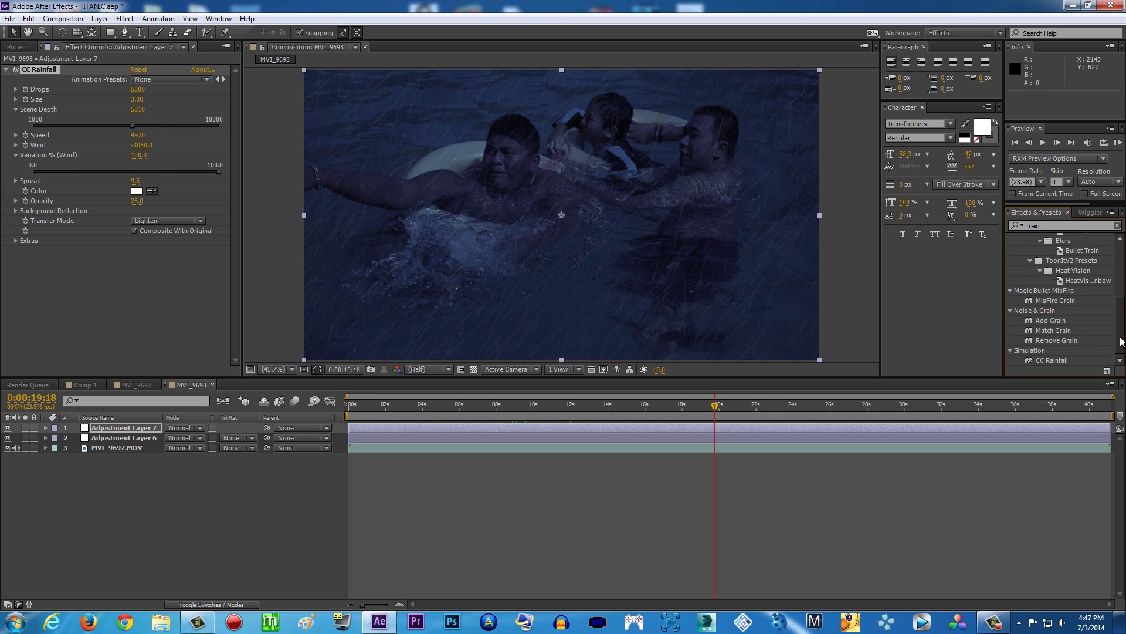
click(1050, 359)
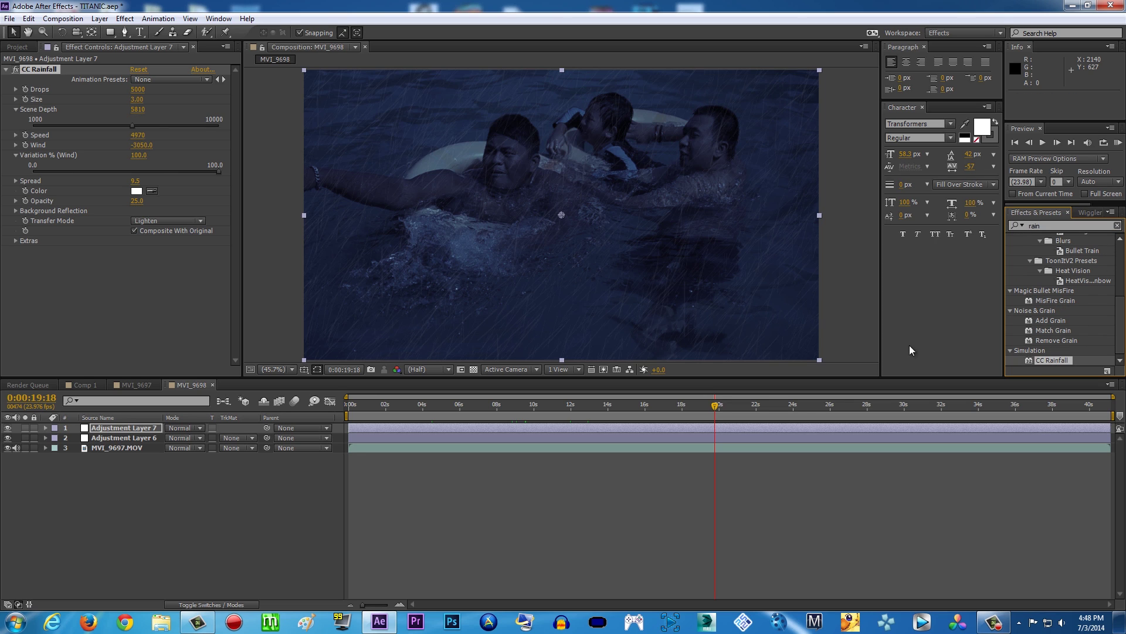
click(125, 18)
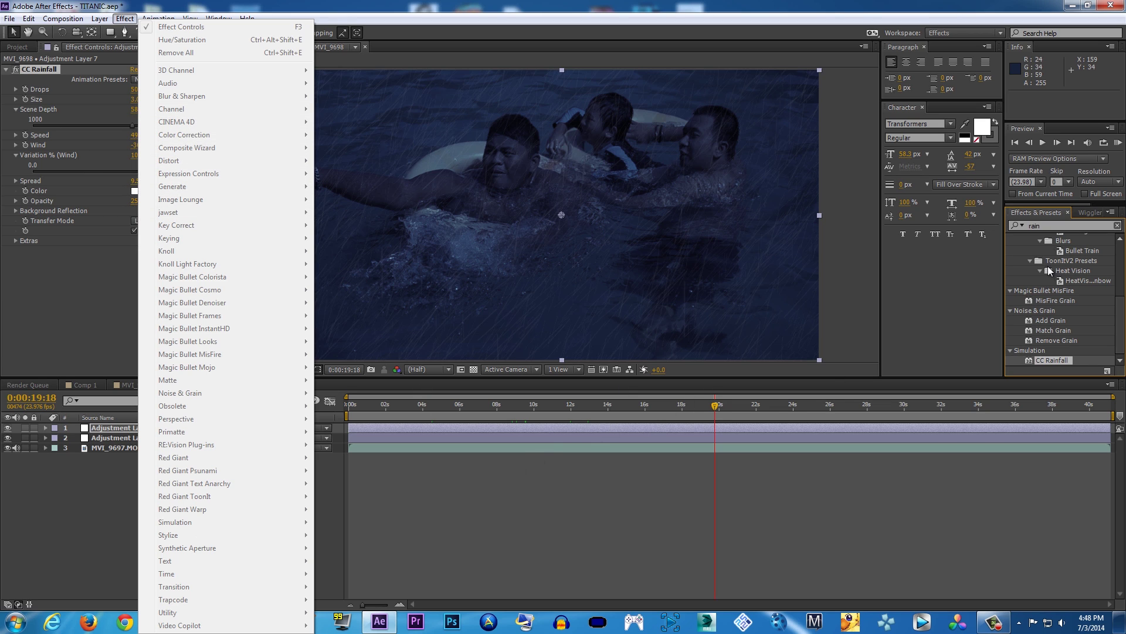
click(1041, 217)
drag(1043, 225, 1031, 226)
click(1052, 360)
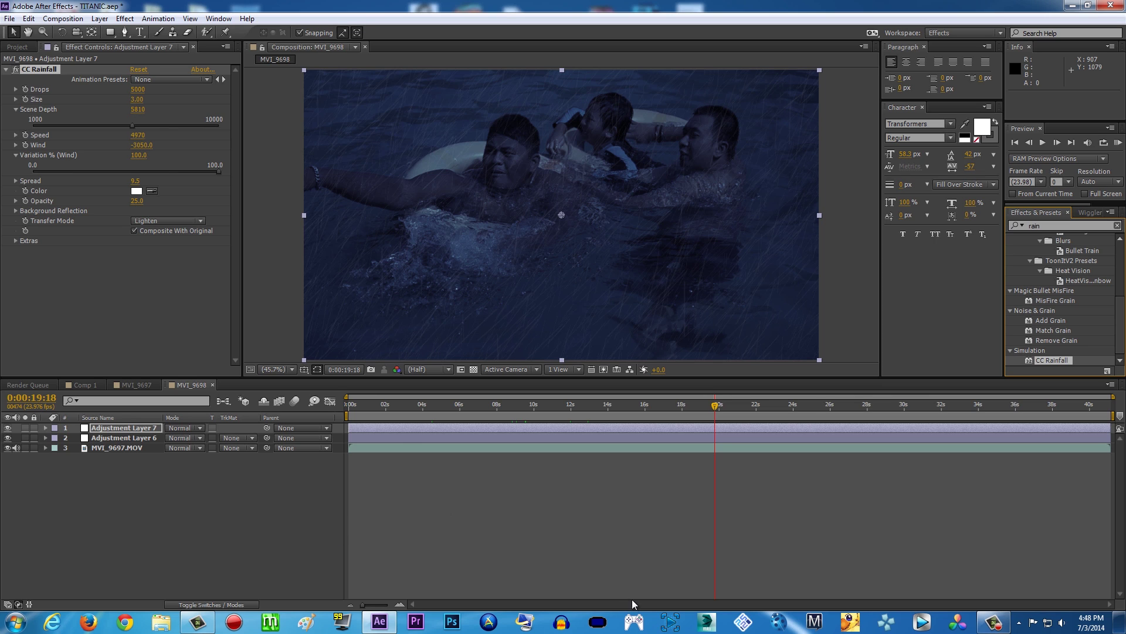
click(993, 624)
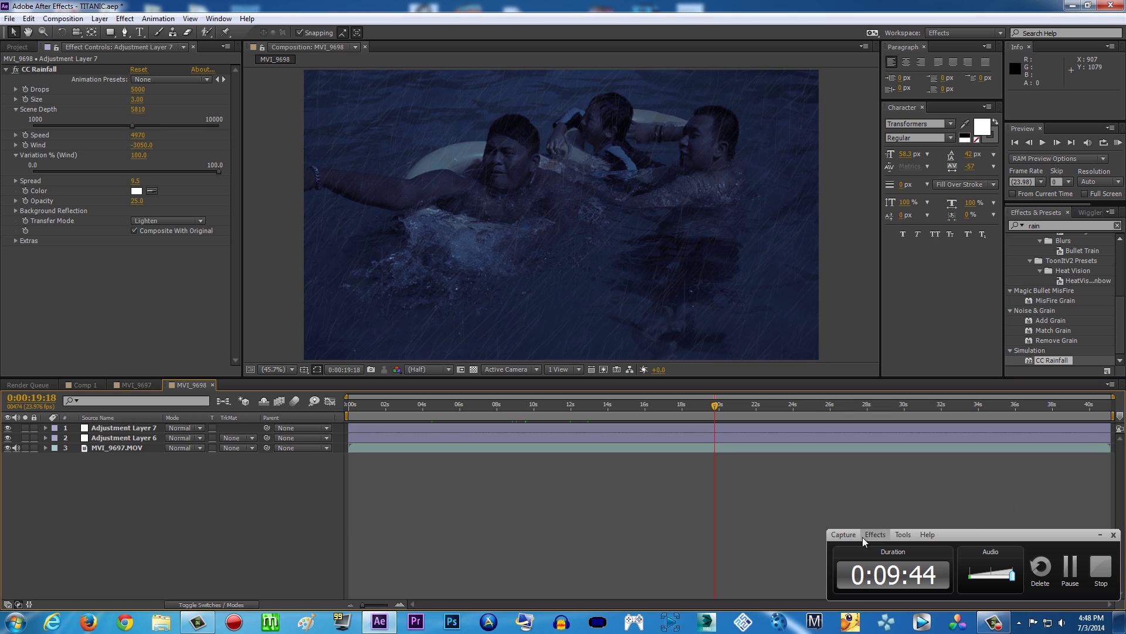